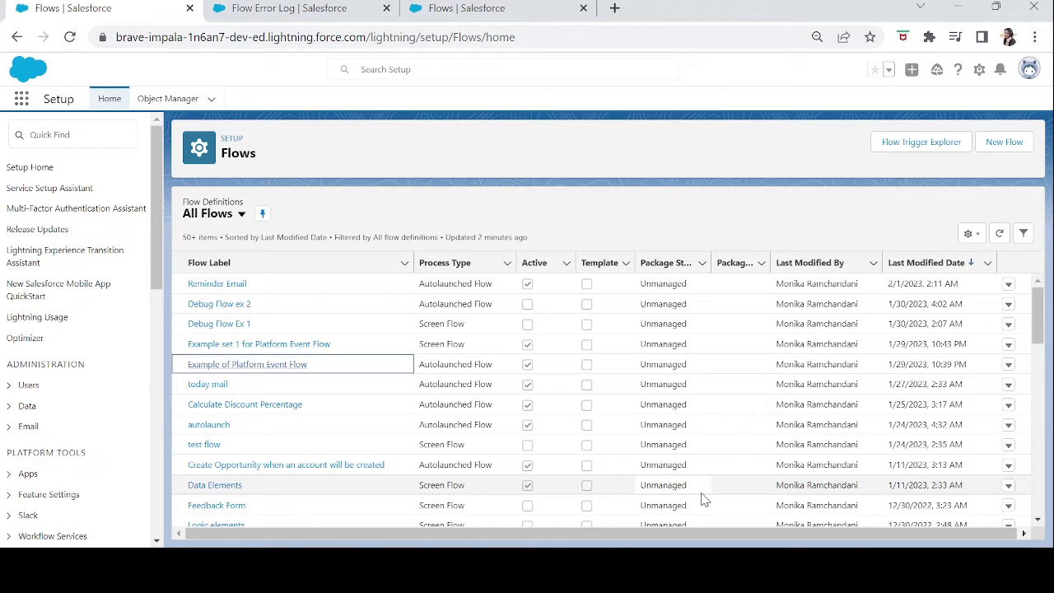
Create a new flow of type Platform Event–Triggered Flow.
{"action": "left_click", "coordinate": [1002, 145]}
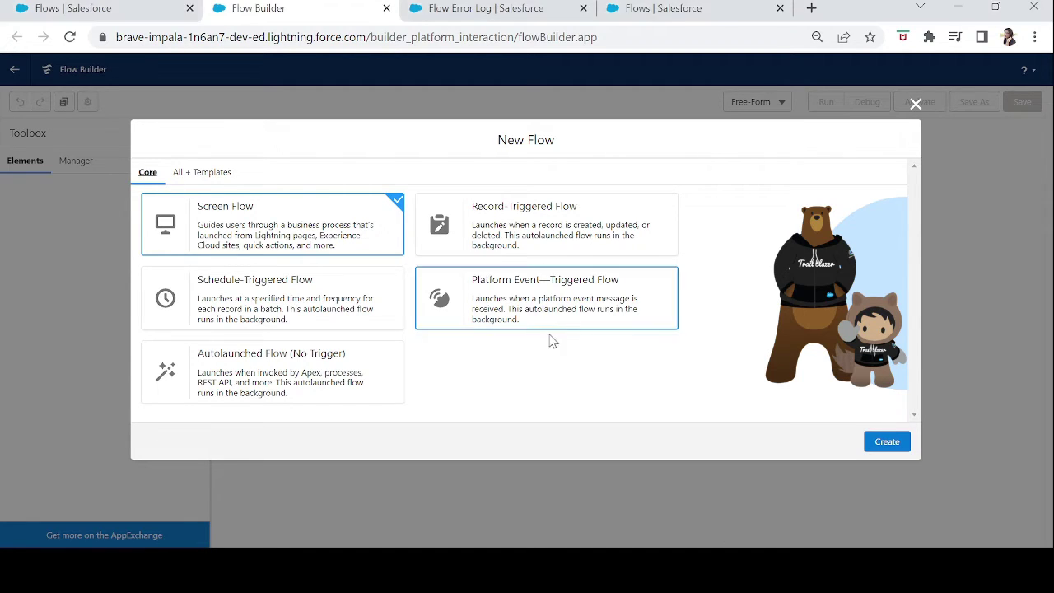
{"action": "left_click", "coordinate": [594, 315]}
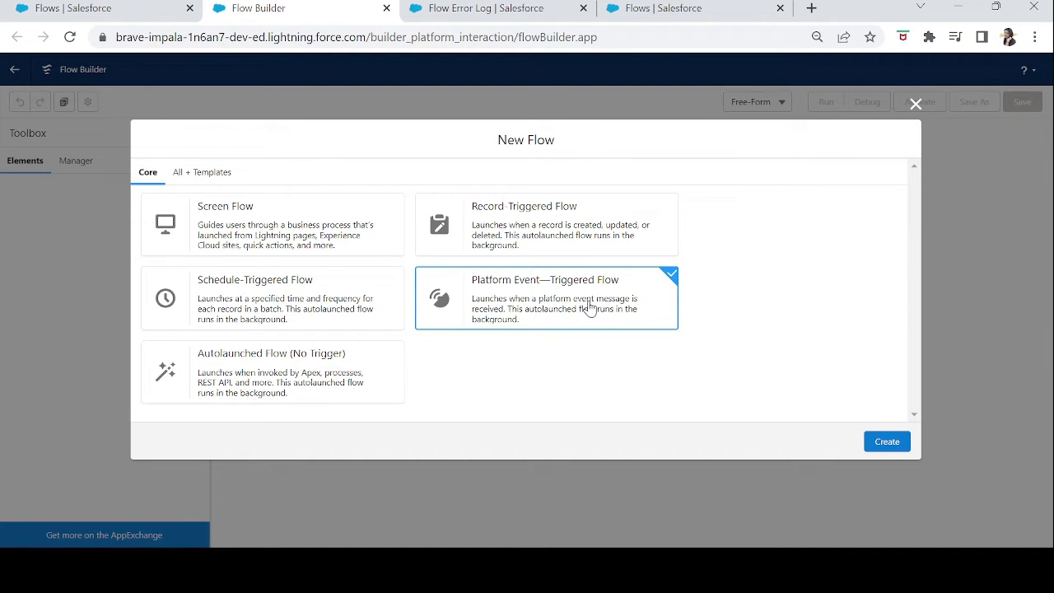
{"action": "left_click", "coordinate": [886, 445]}
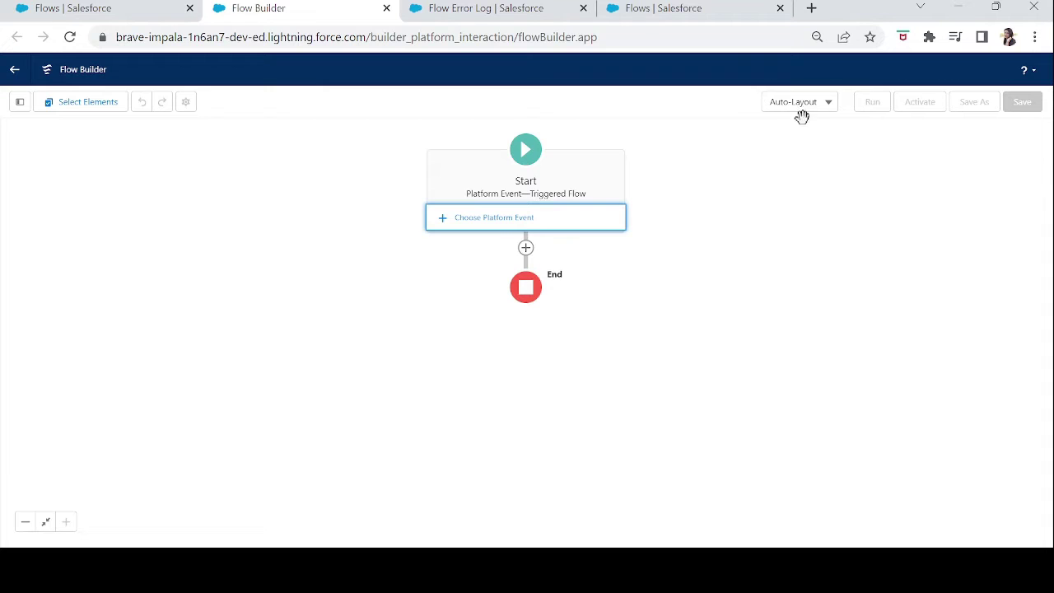
Switch the canvas from Auto-Layout to Free-Form and move the Start element to the upper left.
{"action": "left_click", "coordinate": [799, 105]}
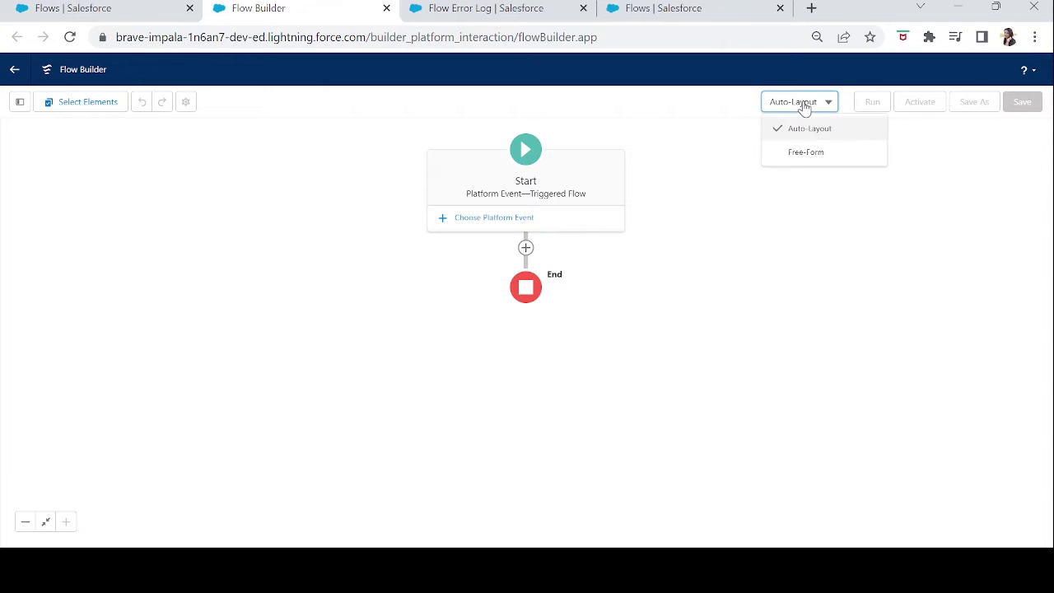
{"action": "left_click", "coordinate": [803, 160]}
{"action": "left_click_drag", "start_coordinate": [655, 176], "coordinate": [387, 199]}
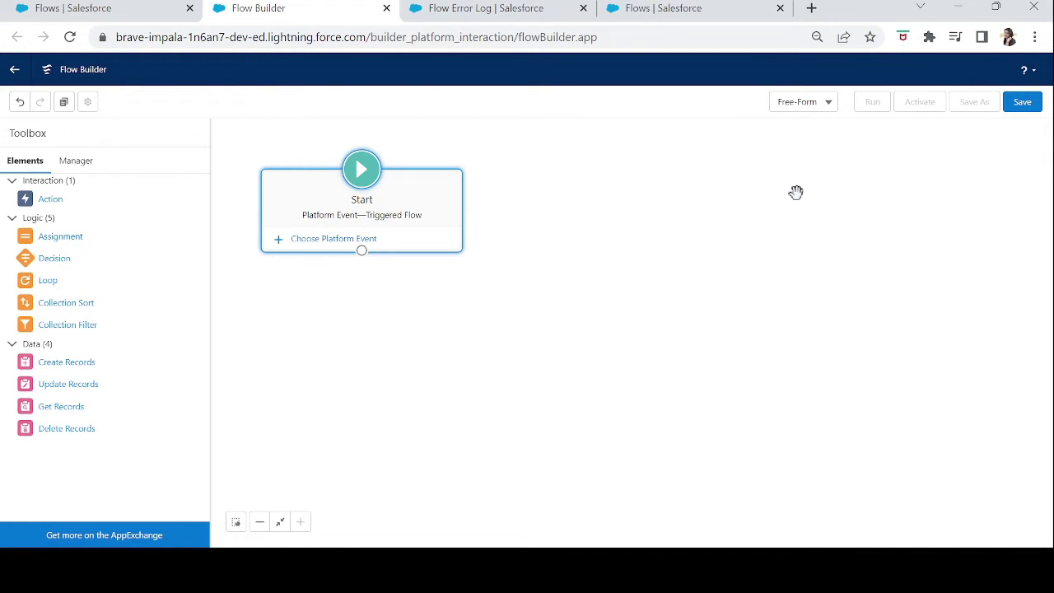
Set the Start element's platform event to Flow Execution Error Event.
{"action": "left_click", "coordinate": [310, 246]}
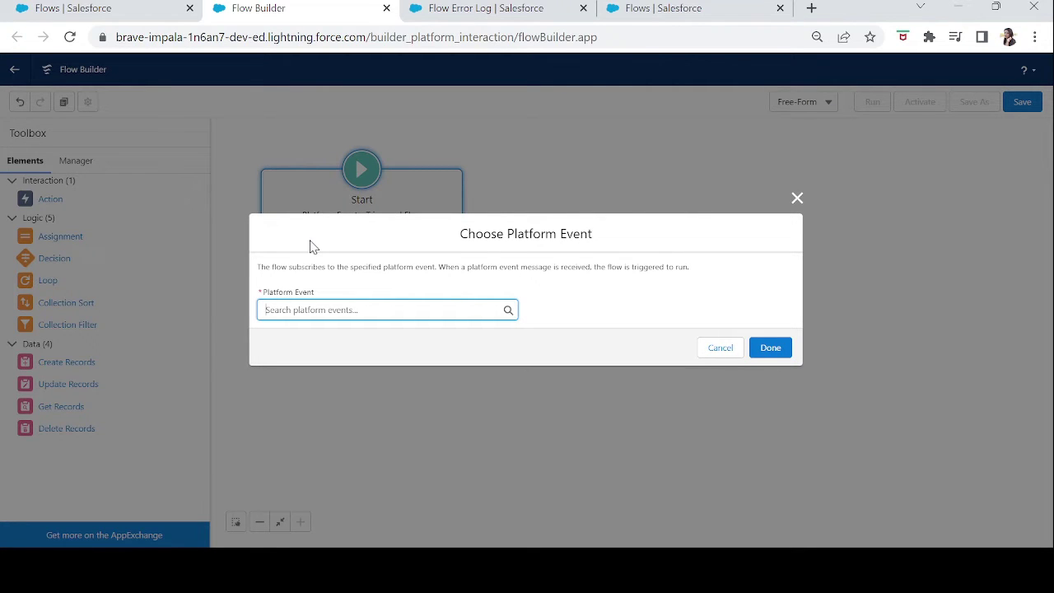
{"action": "left_click", "coordinate": [309, 310]}
{"action": "type", "text": "f"}
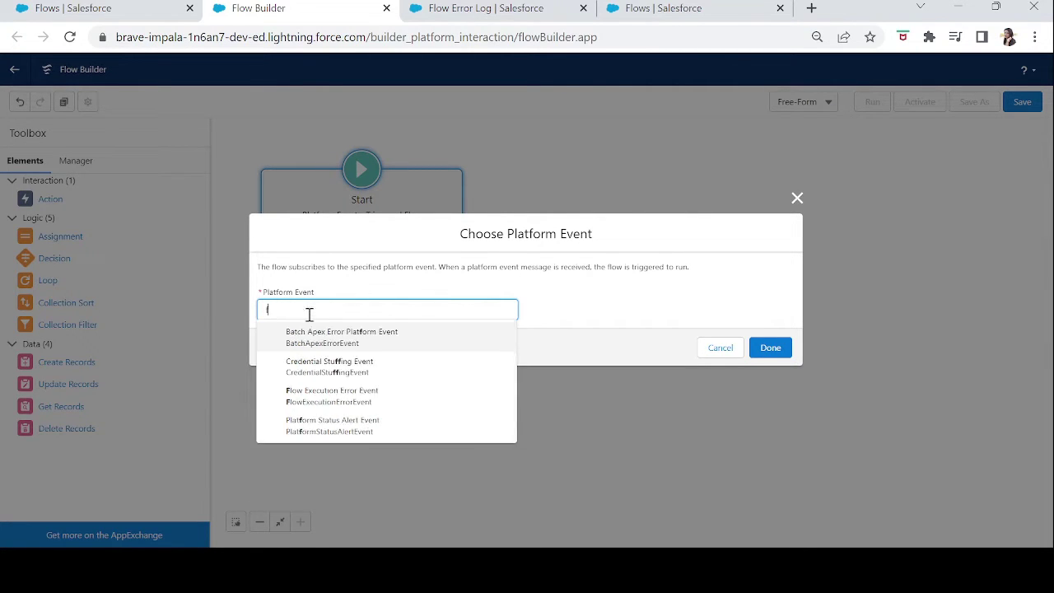
{"action": "type", "text": "low"}
{"action": "left_click", "coordinate": [321, 344]}
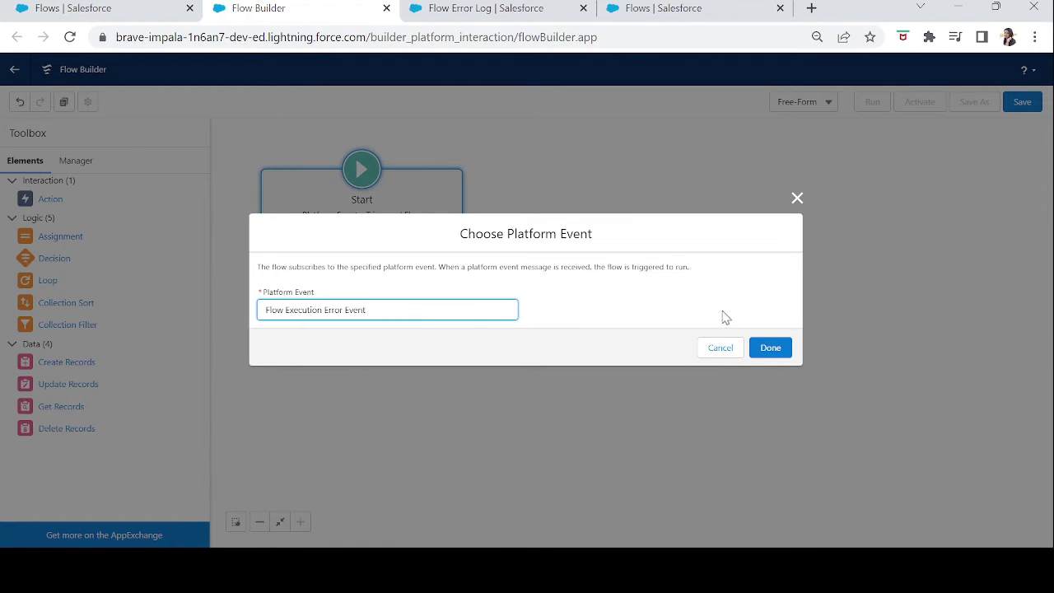
{"action": "left_click", "coordinate": [764, 349]}
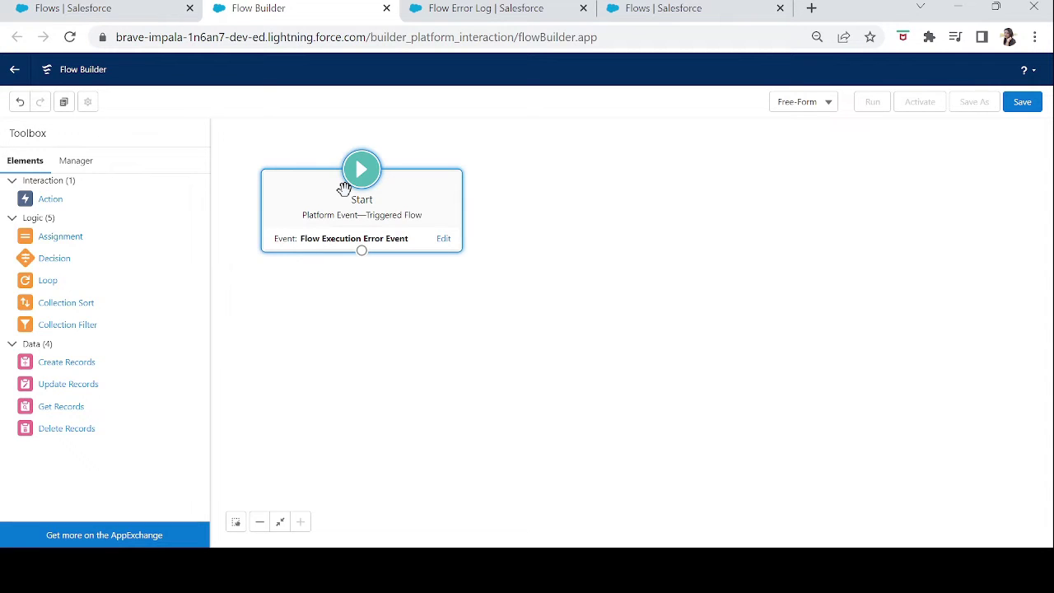
Review the Flow Error Log object's Fields & Relationships, then start a new browser tab.
{"action": "left_click", "coordinate": [106, 14]}
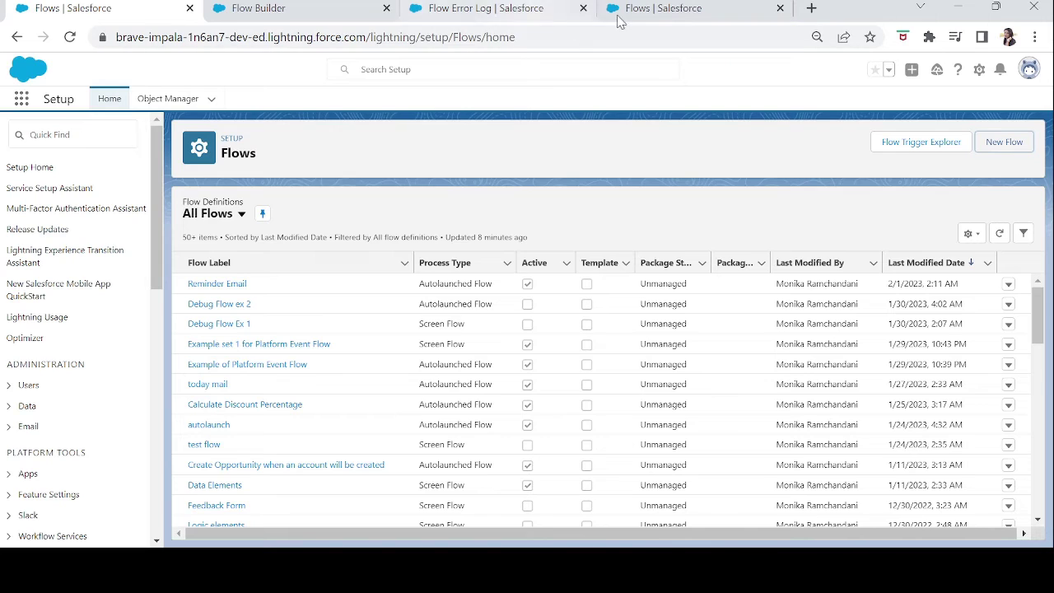
{"action": "left_click", "coordinate": [507, 10]}
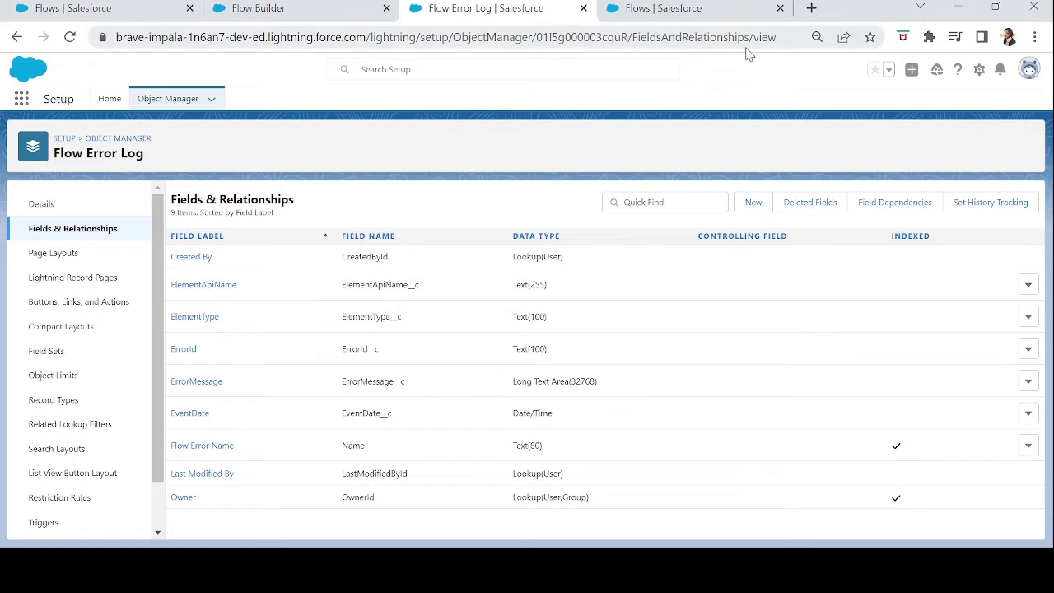
{"action": "left_click", "coordinate": [811, 9]}
Google "flow execution error event" and open the FlowExecutionErrorEvent Platform Events Developer Guide page.
{"action": "type", "text": "google.com"}
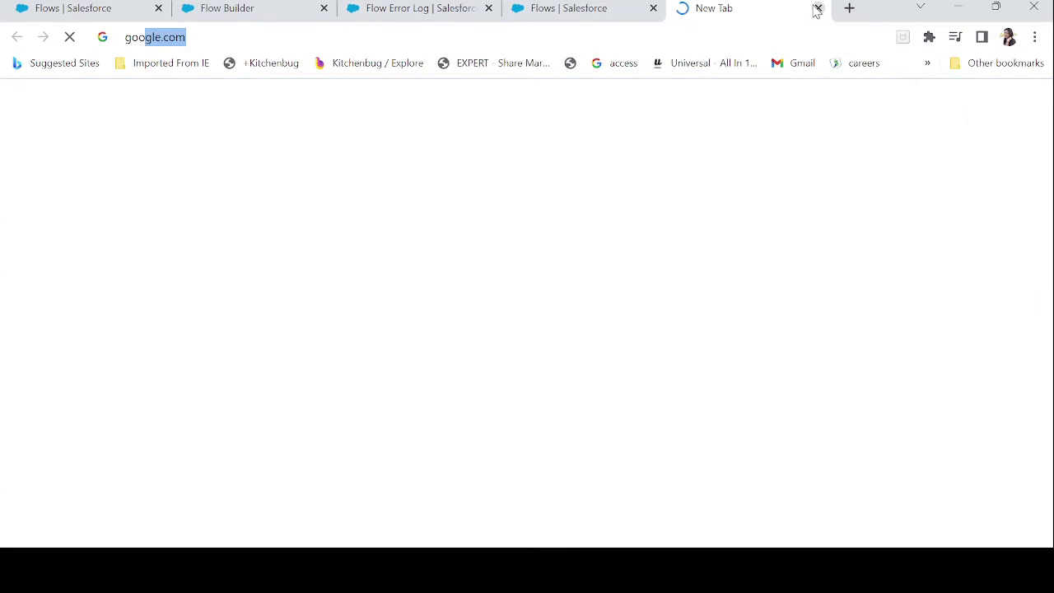
{"action": "key", "text": "Return"}
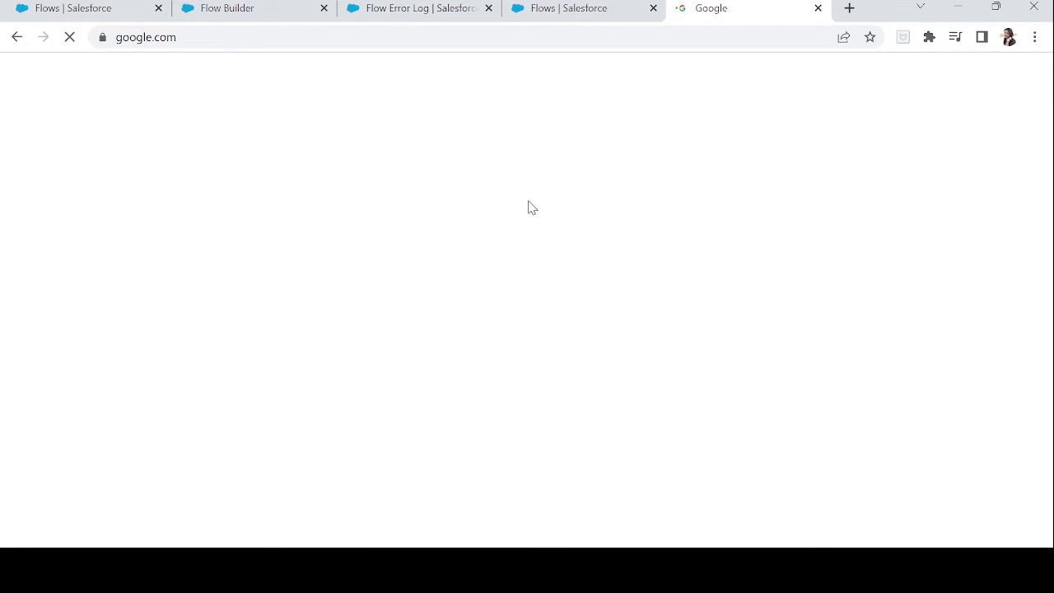
{"action": "type", "text": "flow ex"}
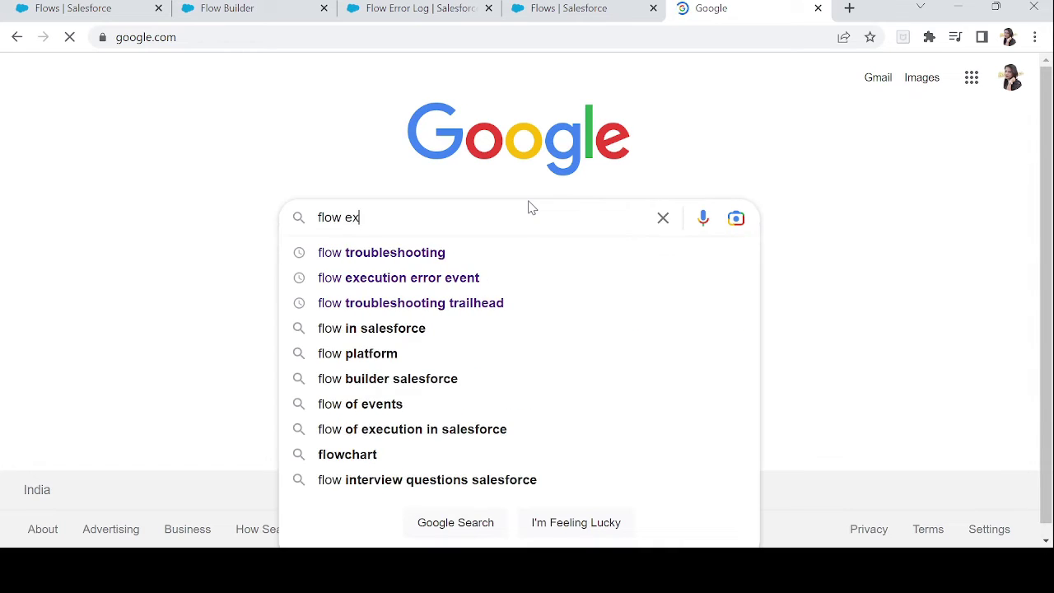
{"action": "type", "text": "ecution"}
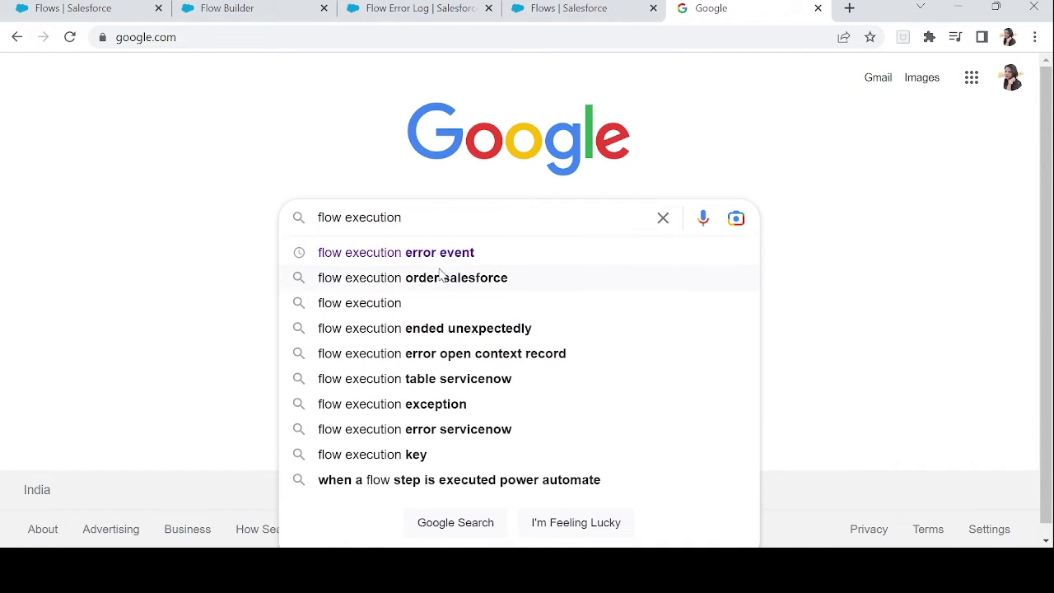
{"action": "left_click", "coordinate": [425, 260]}
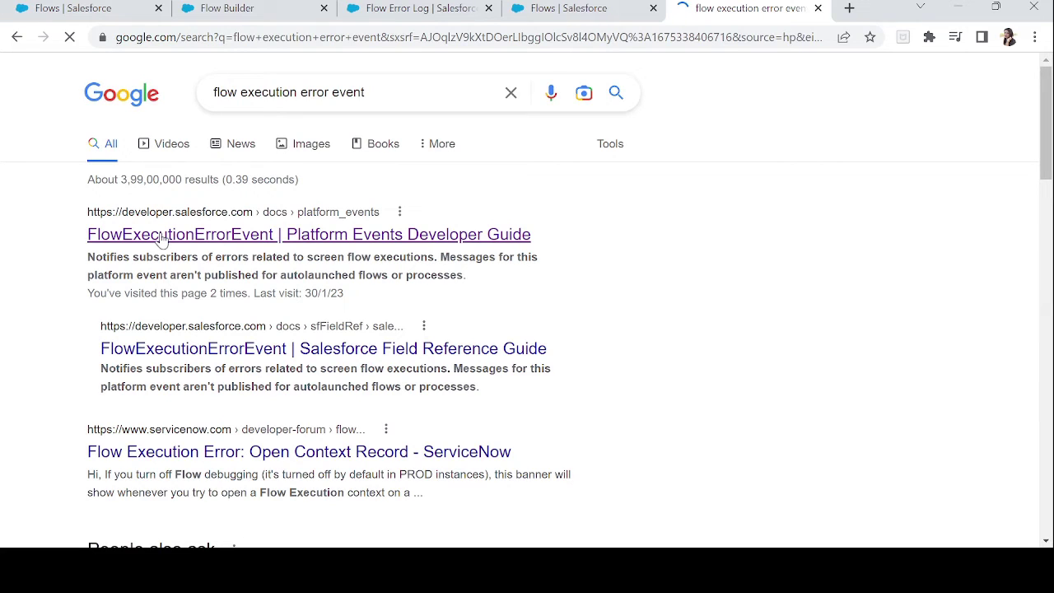
{"action": "left_click", "coordinate": [176, 235]}
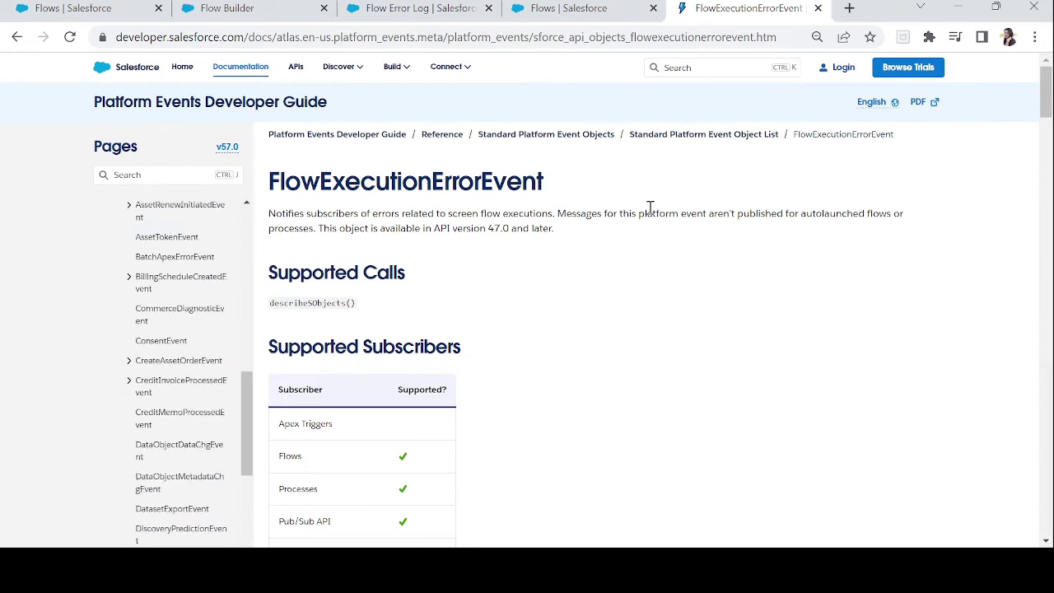
Read the FlowExecutionErrorEvent fields such as ElementApiName, then return to the Flow Error Log field list.
{"action": "left_click_drag", "start_coordinate": [1044, 94], "coordinate": [1047, 179]}
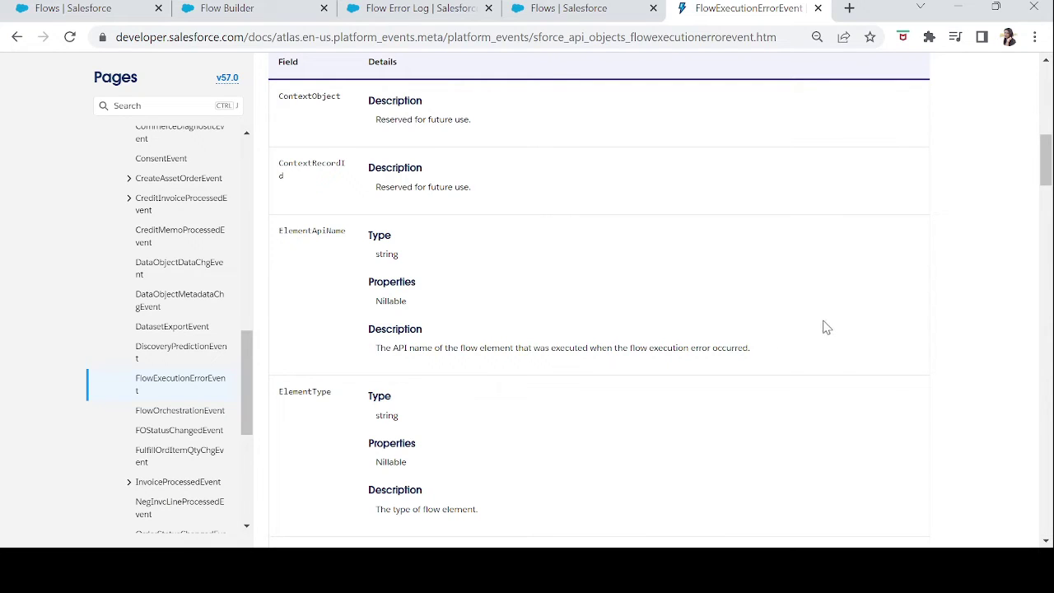
{"action": "double_click", "coordinate": [336, 231]}
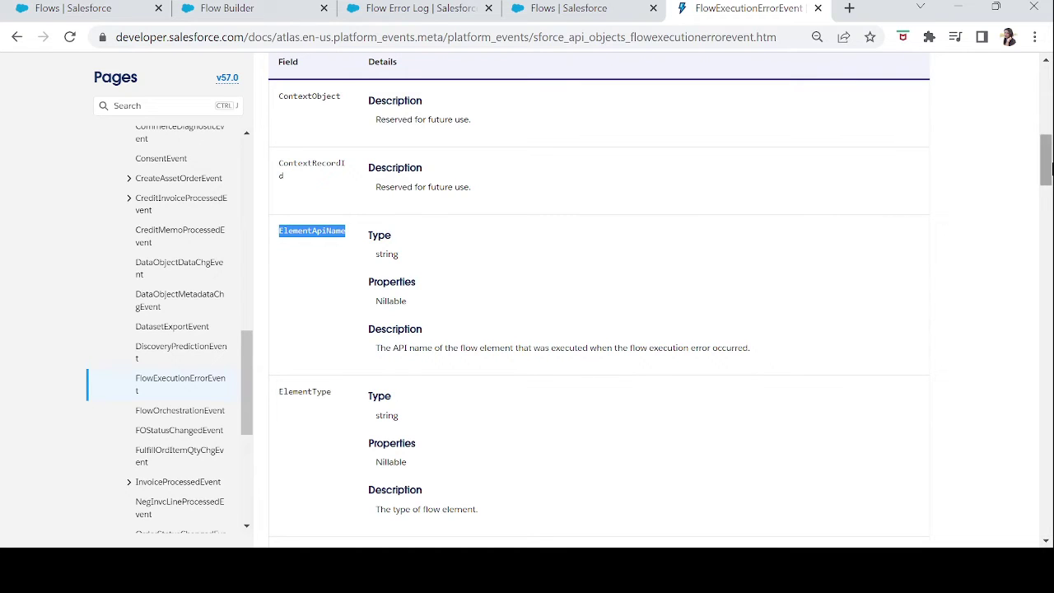
{"action": "left_click_drag", "start_coordinate": [1050, 169], "coordinate": [1050, 221]}
{"action": "left_click", "coordinate": [1050, 247]}
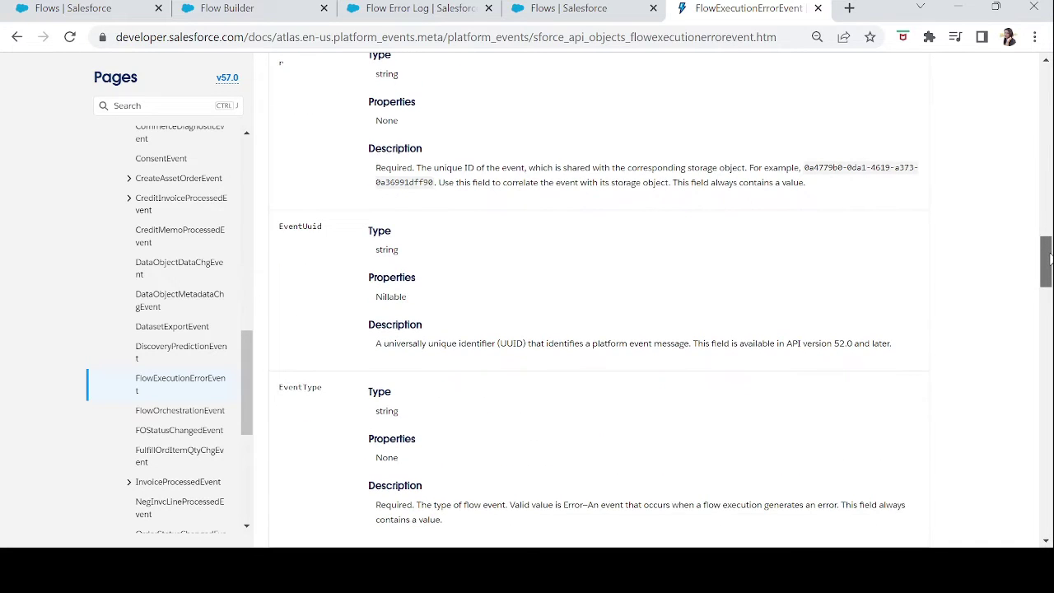
{"action": "left_click_drag", "start_coordinate": [1049, 258], "coordinate": [1049, 263]}
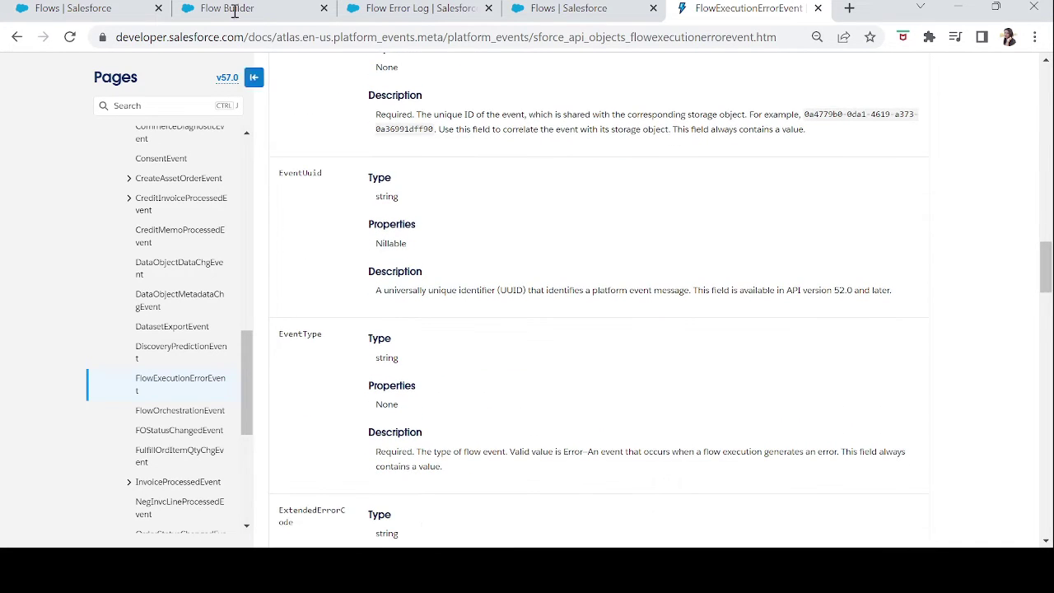
{"action": "left_click", "coordinate": [398, 10]}
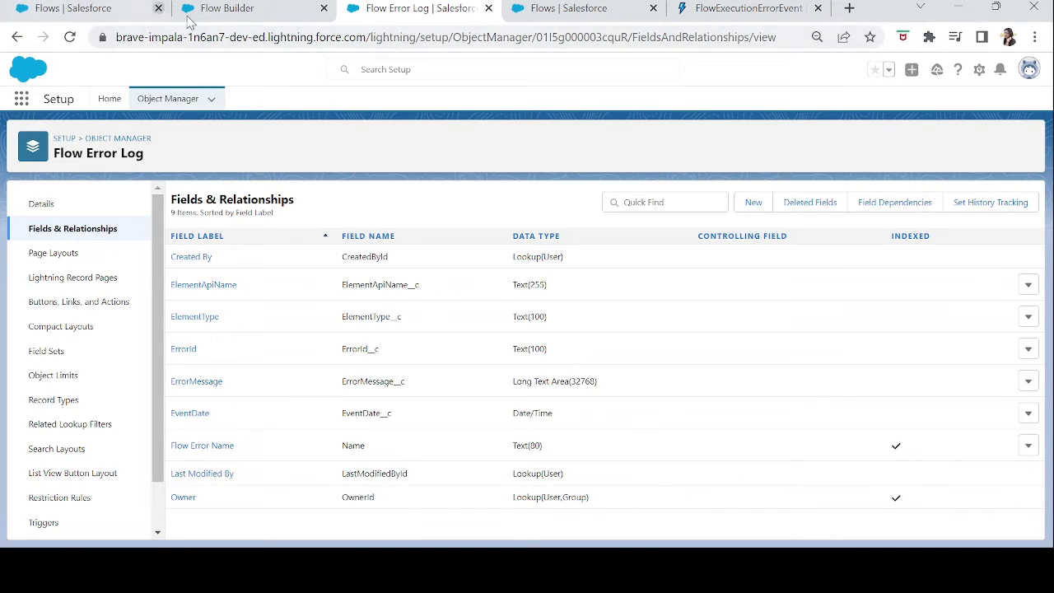
Add a Create Records element labelled 'Log the error' to the flow canvas.
{"action": "left_click", "coordinate": [229, 12]}
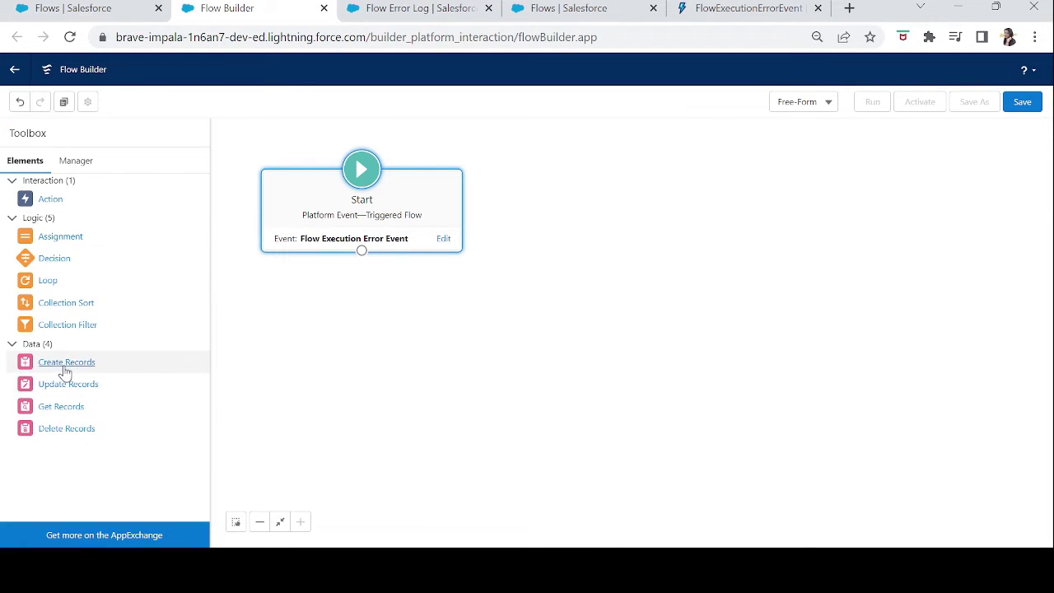
{"action": "left_click_drag", "start_coordinate": [66, 369], "coordinate": [383, 389]}
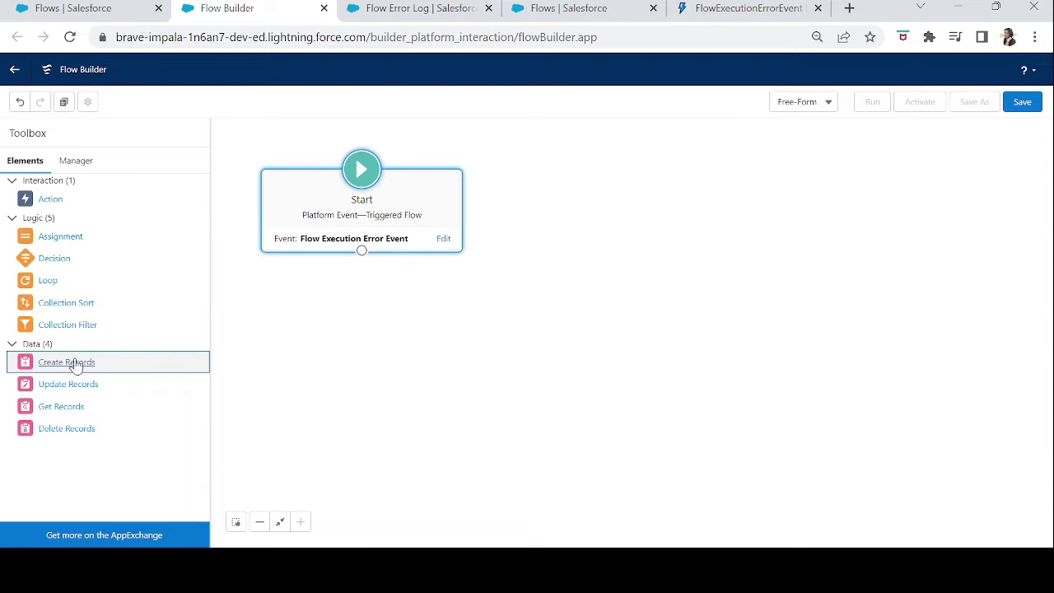
{"action": "left_click_drag", "start_coordinate": [72, 365], "coordinate": [403, 346]}
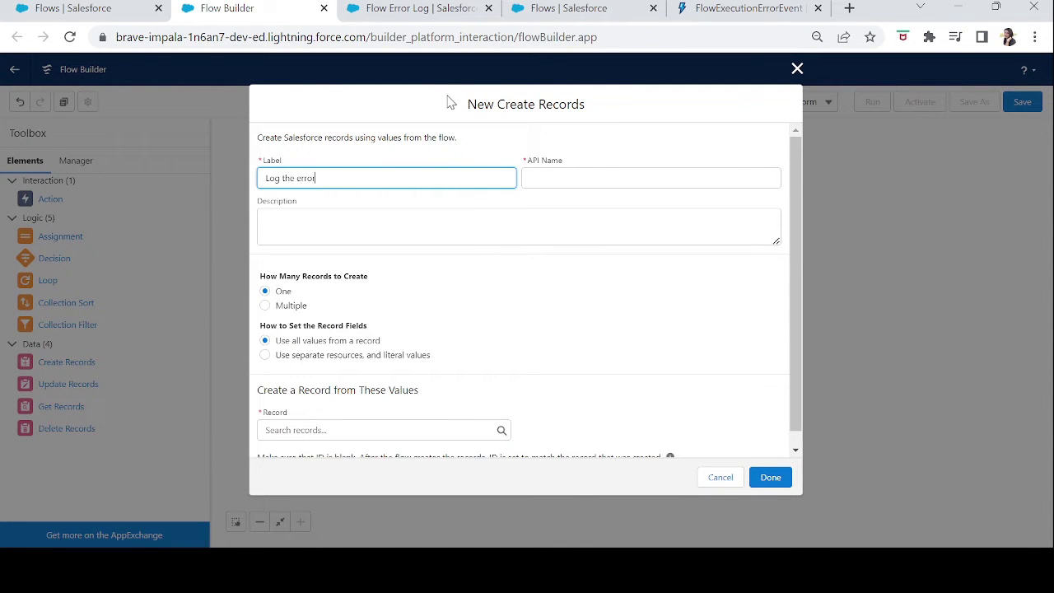
{"action": "type", "text": "Log the error"}
{"action": "key", "text": "Tab"}
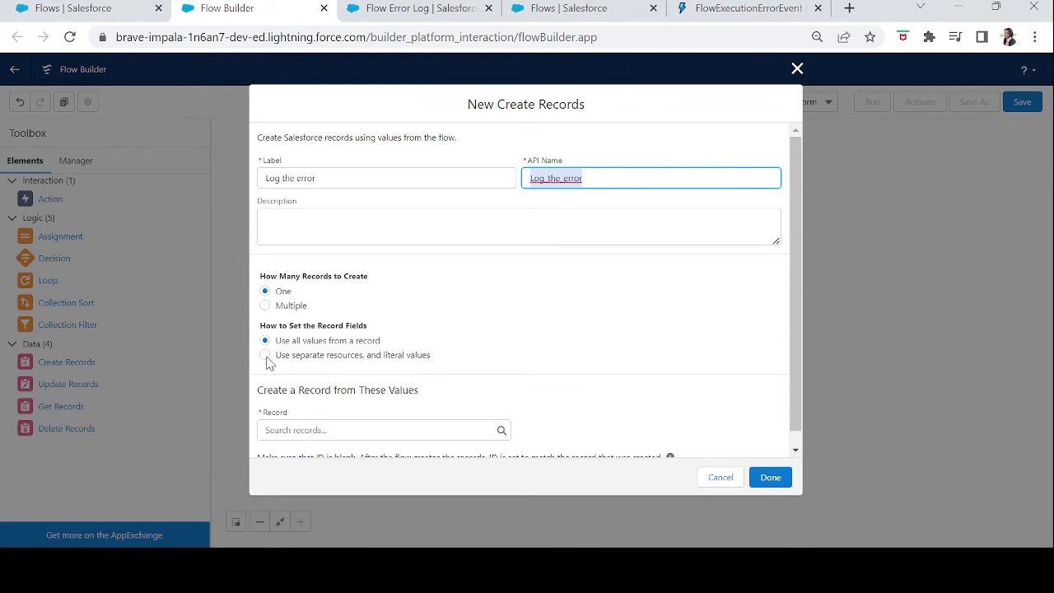
Use separate resources and literal values with object Flow Error Log, then recheck its fields.
{"action": "left_click", "coordinate": [265, 356]}
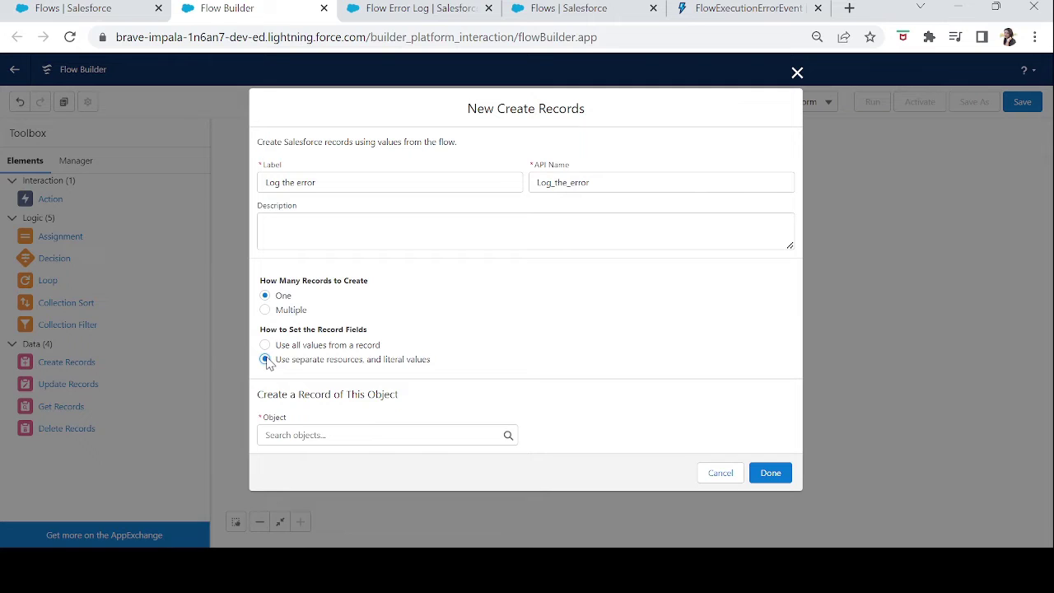
{"action": "left_click", "coordinate": [297, 437]}
{"action": "type", "text": "flow"}
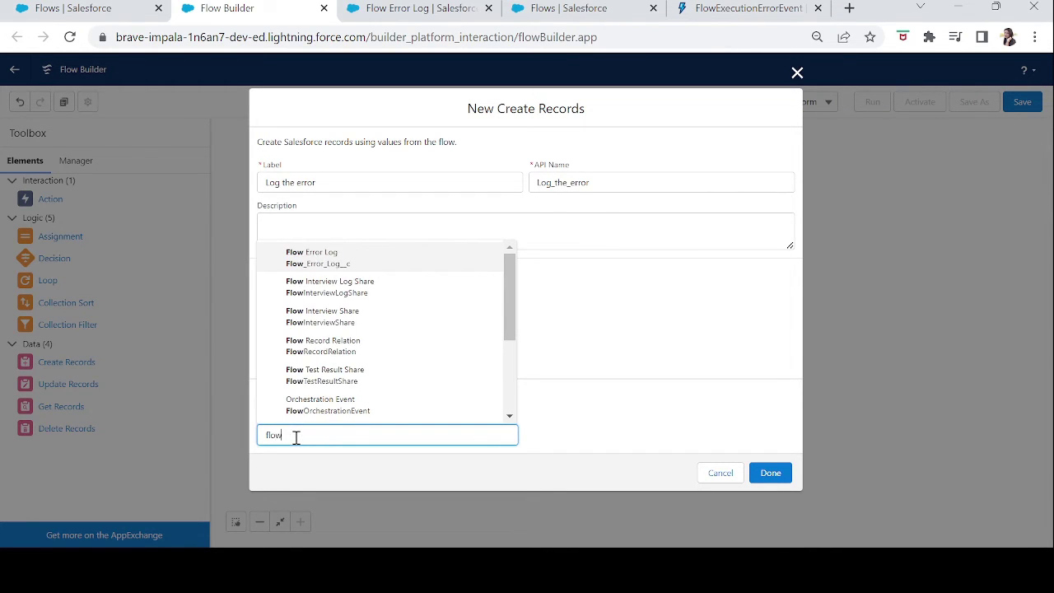
{"action": "left_click", "coordinate": [351, 264]}
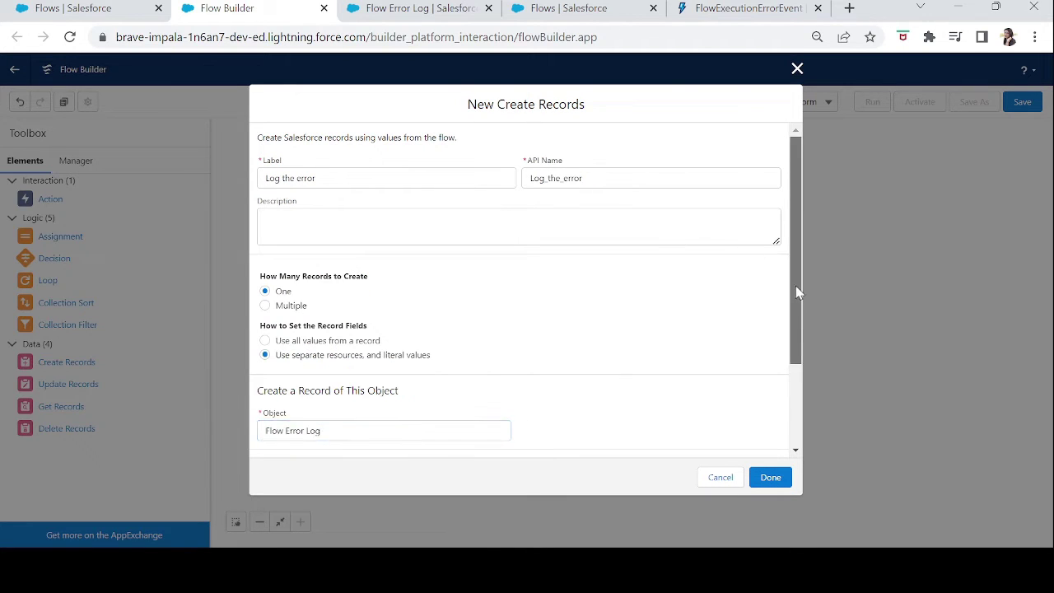
{"action": "scroll", "coordinate": [795, 286], "scroll_direction": "down", "scroll_amount": 3}
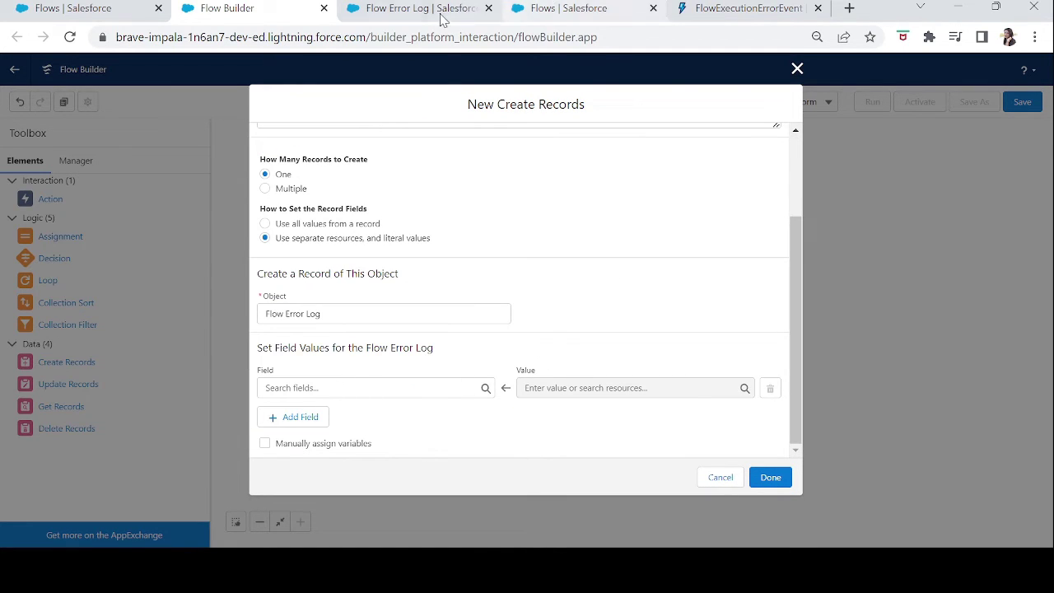
{"action": "left_click", "coordinate": [404, 15]}
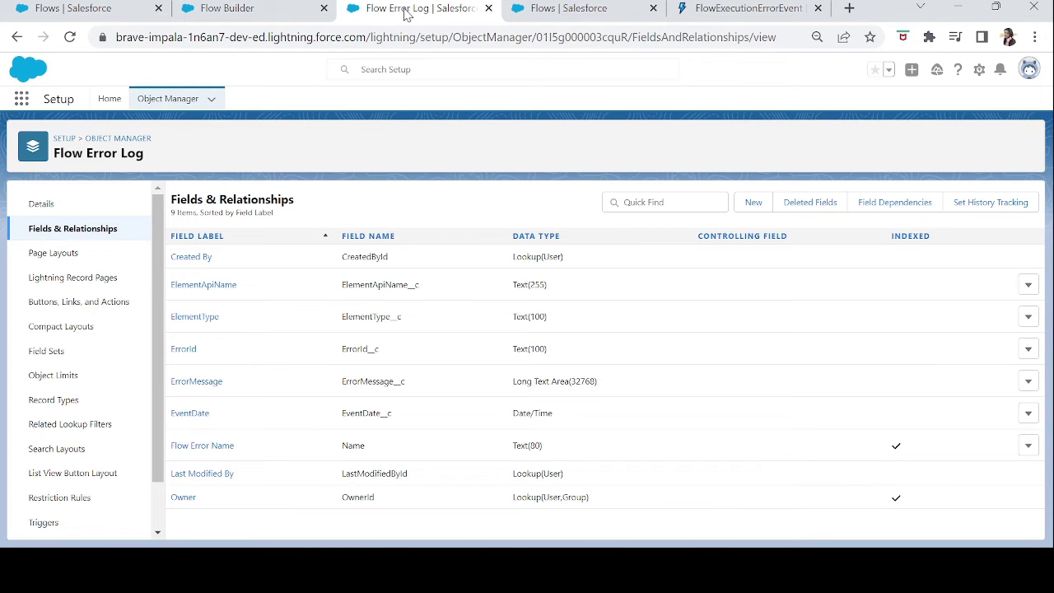
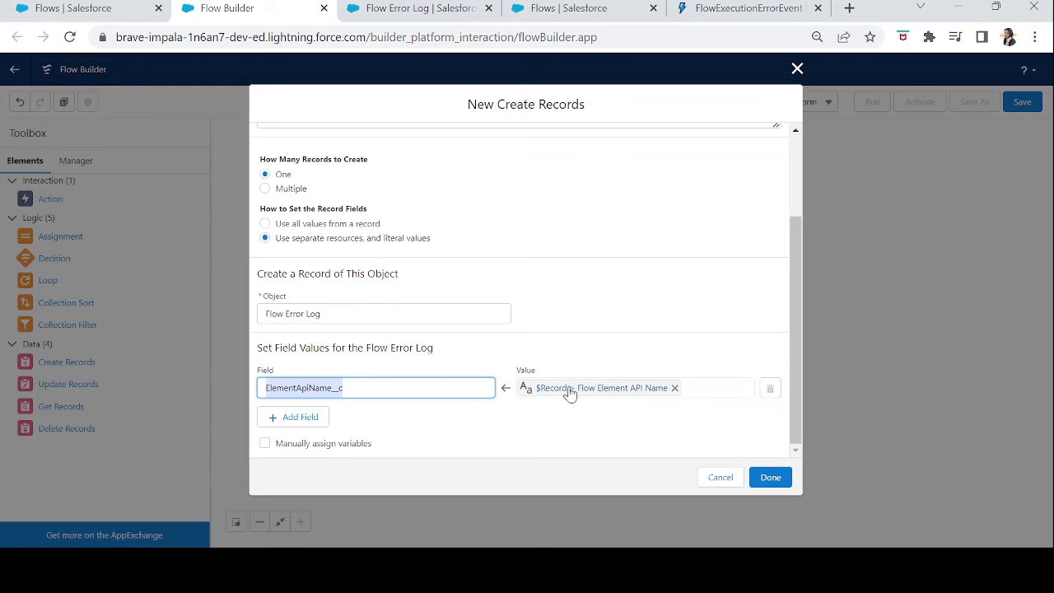
Add another field mapping row to the Flow Error Log Create Records element.
{"action": "left_click", "coordinate": [299, 417]}
Check the Flow Error Log field names, then map ElementType__c to $Record > Flow Element Type.
{"action": "left_click", "coordinate": [395, 10]}
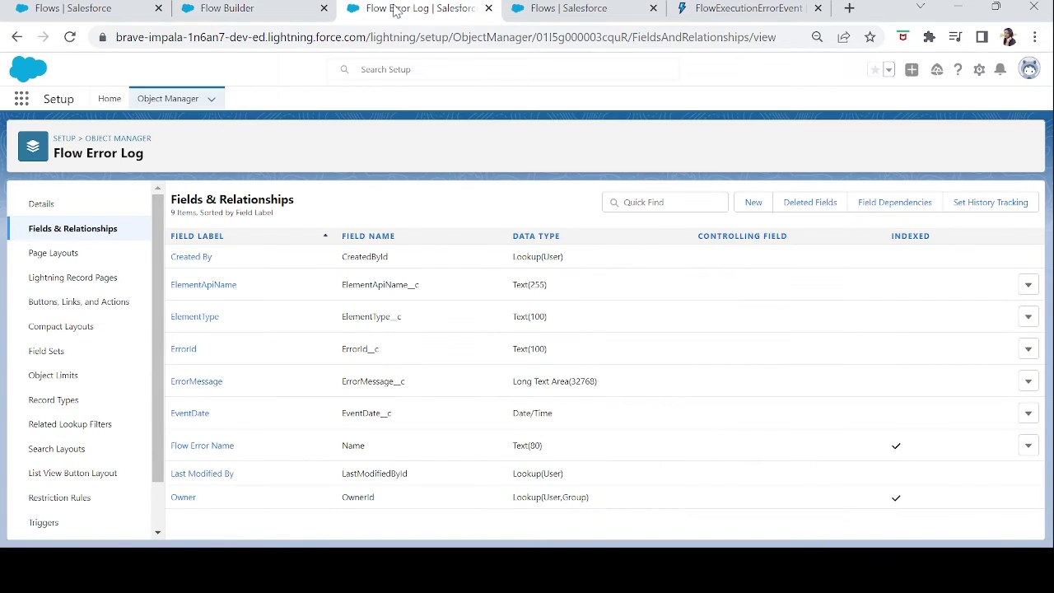
{"action": "left_click", "coordinate": [230, 8]}
{"action": "left_click", "coordinate": [321, 429]}
{"action": "type", "text": "elemen"}
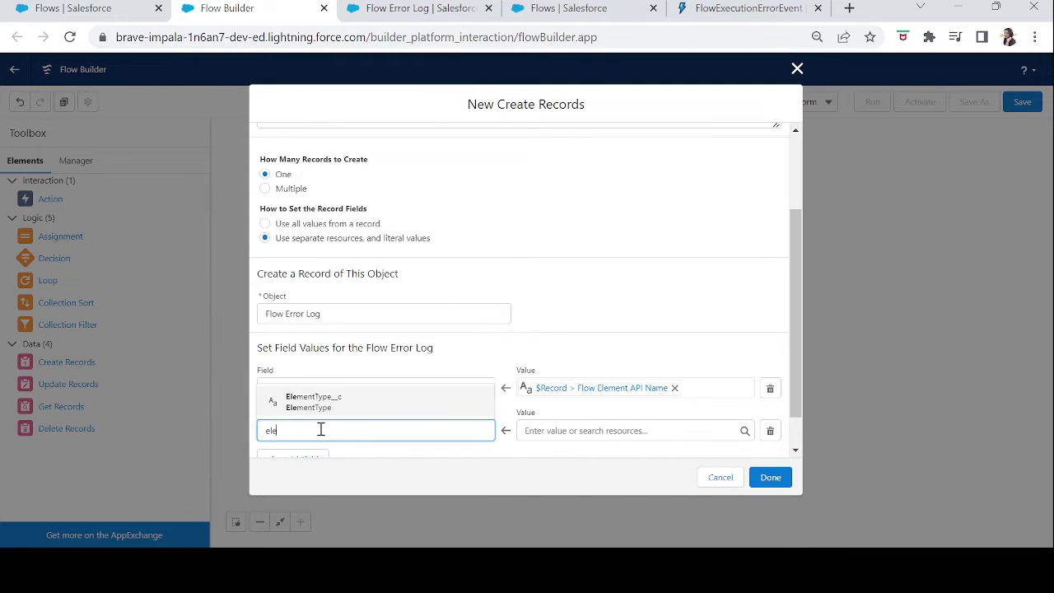
{"action": "left_click", "coordinate": [336, 411]}
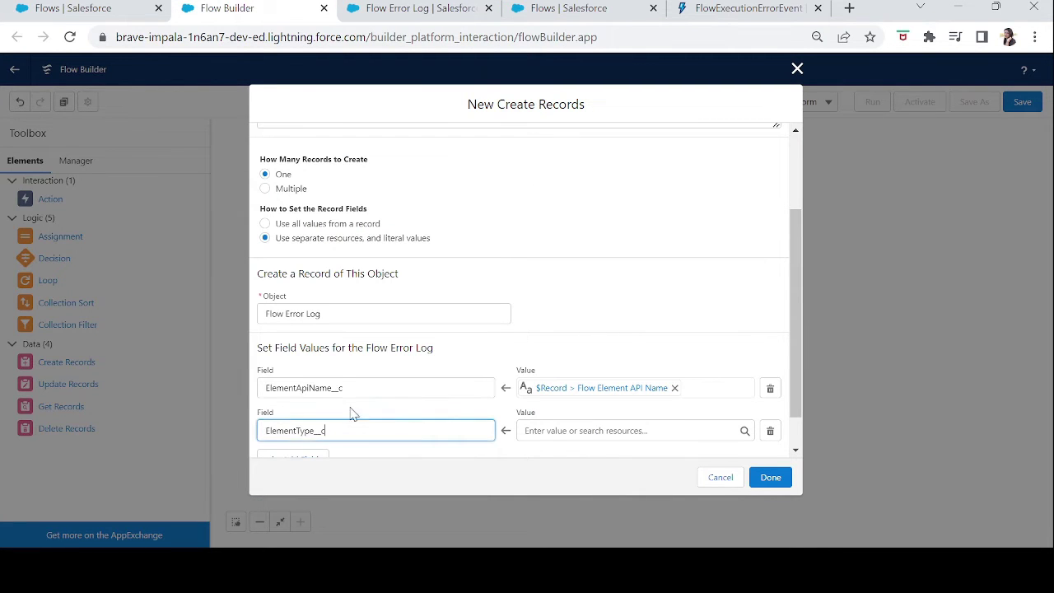
{"action": "left_click", "coordinate": [647, 429]}
{"action": "type", "text": "record"}
{"action": "left_click", "coordinate": [610, 403]}
{"action": "type", "text": "eleme"}
{"action": "left_click", "coordinate": [610, 405]}
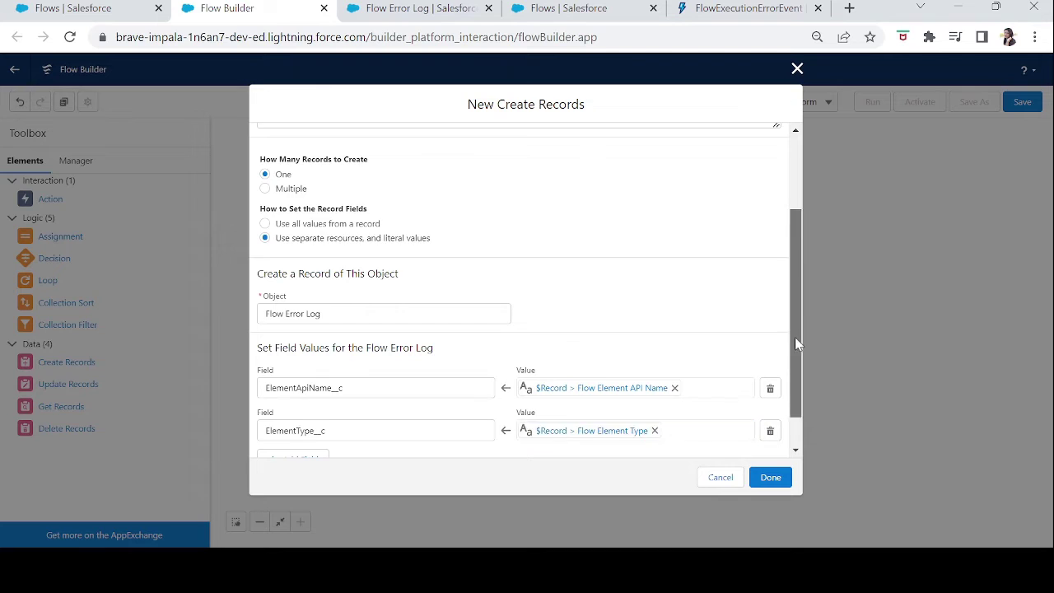
{"action": "scroll", "coordinate": [795, 337], "scroll_direction": "down", "scroll_amount": 1}
Add a row mapping ErrorId__c to $Record > Flow Error ID.
{"action": "left_click", "coordinate": [295, 418]}
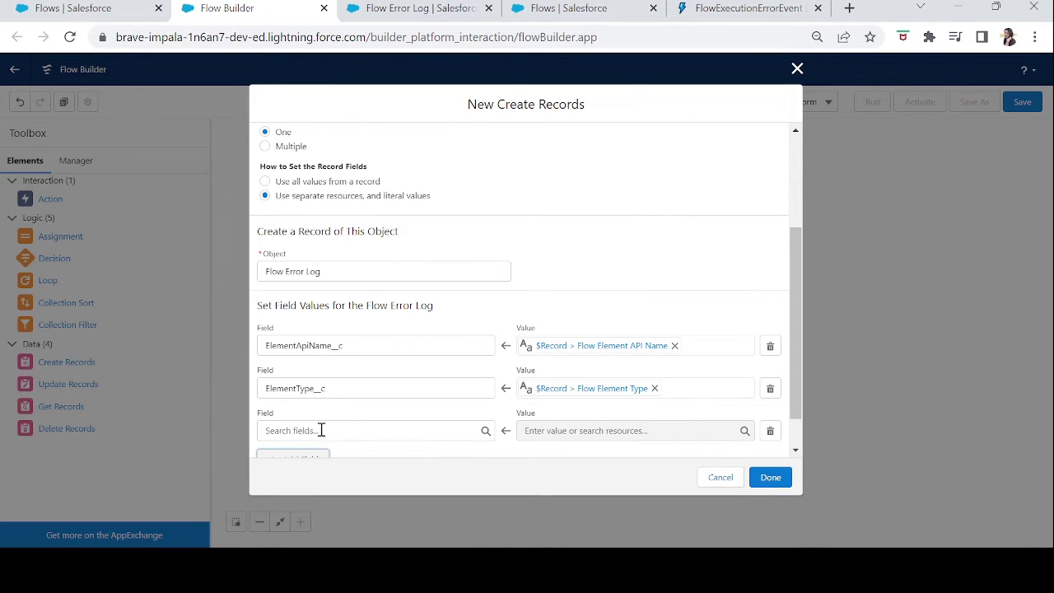
{"action": "left_click", "coordinate": [320, 431]}
{"action": "type", "text": "error"}
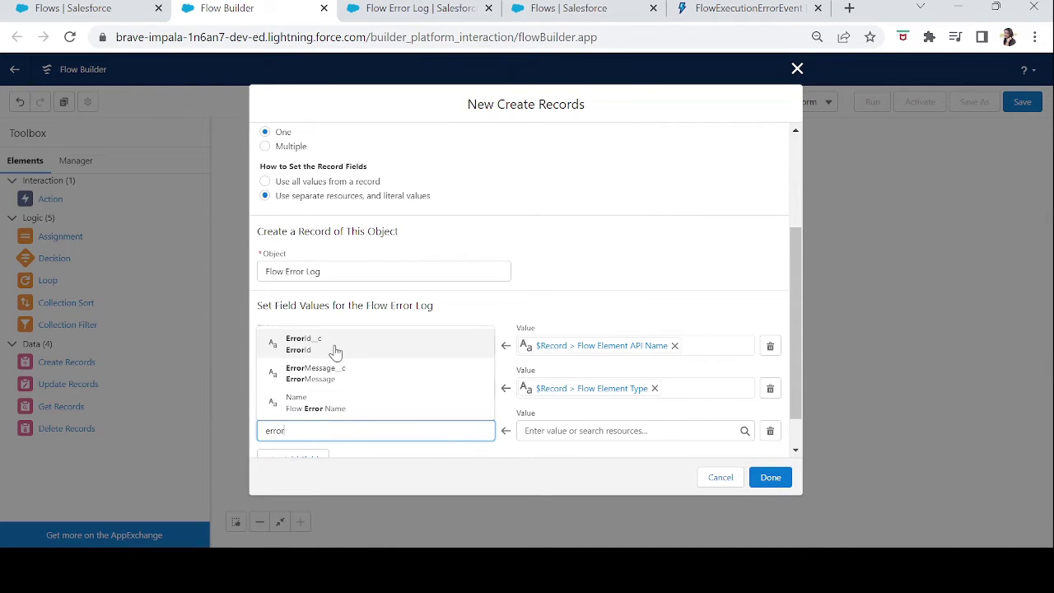
{"action": "left_click", "coordinate": [330, 346]}
{"action": "left_click", "coordinate": [601, 432]}
{"action": "type", "text": "record"}
{"action": "left_click", "coordinate": [607, 403]}
{"action": "type", "text": "err"}
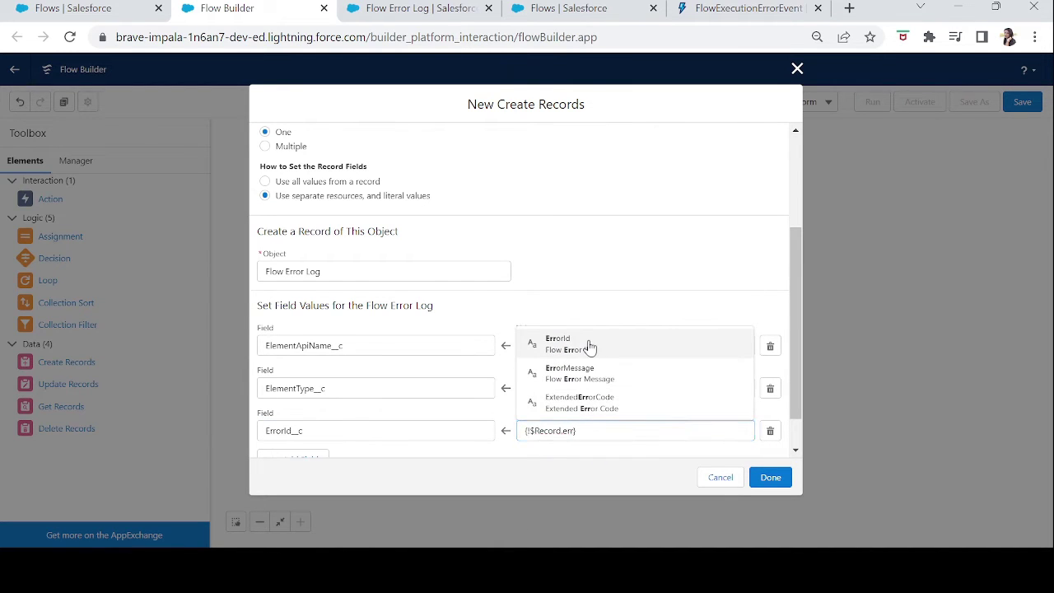
{"action": "left_click", "coordinate": [588, 346]}
Add another field row and recheck the Flow Error Log field names.
{"action": "left_click", "coordinate": [291, 457]}
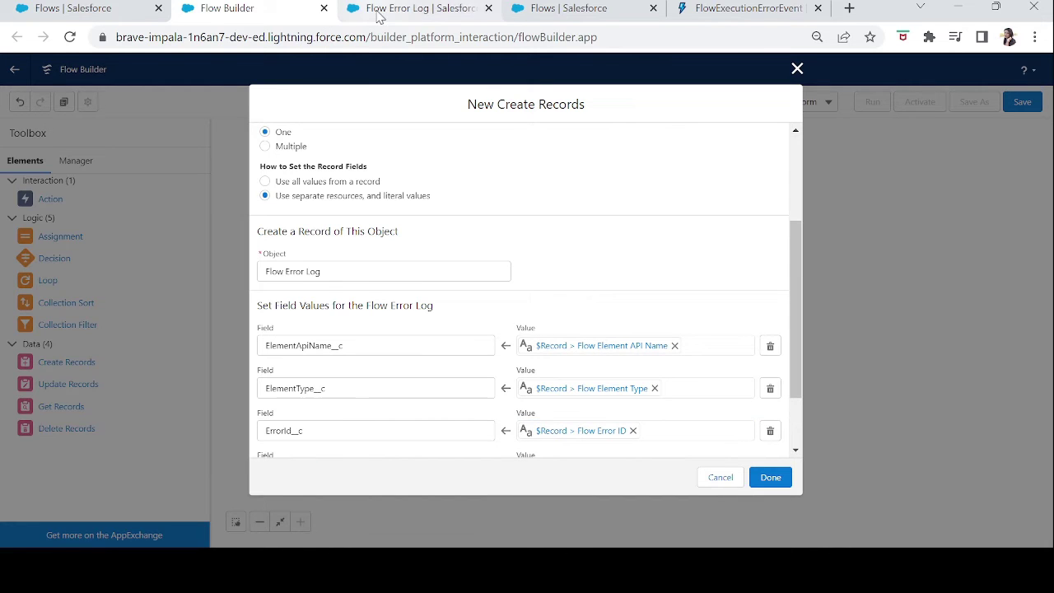
{"action": "left_click", "coordinate": [381, 10]}
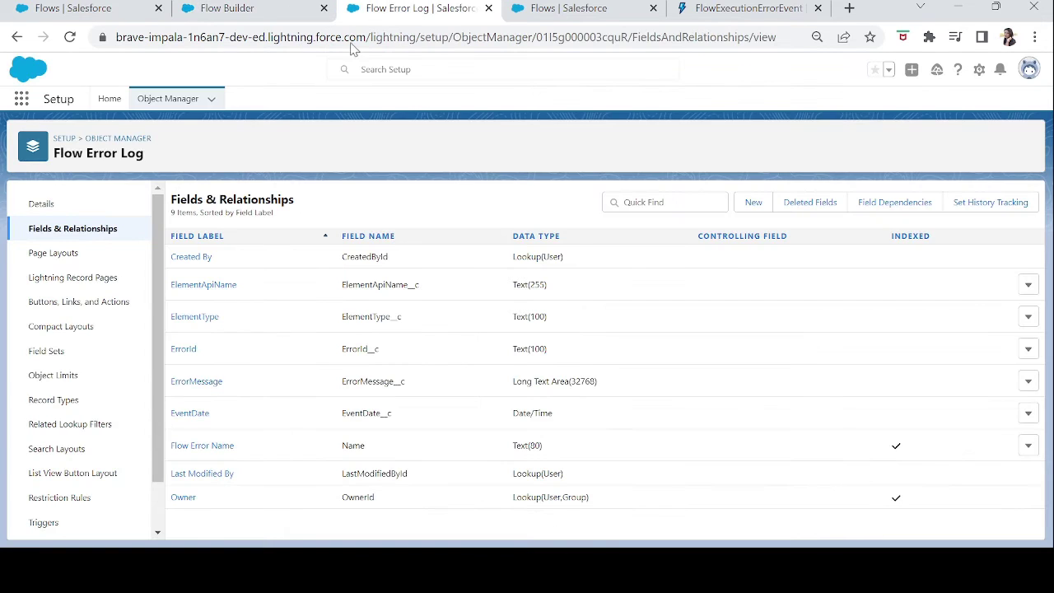
{"action": "left_click", "coordinate": [278, 18]}
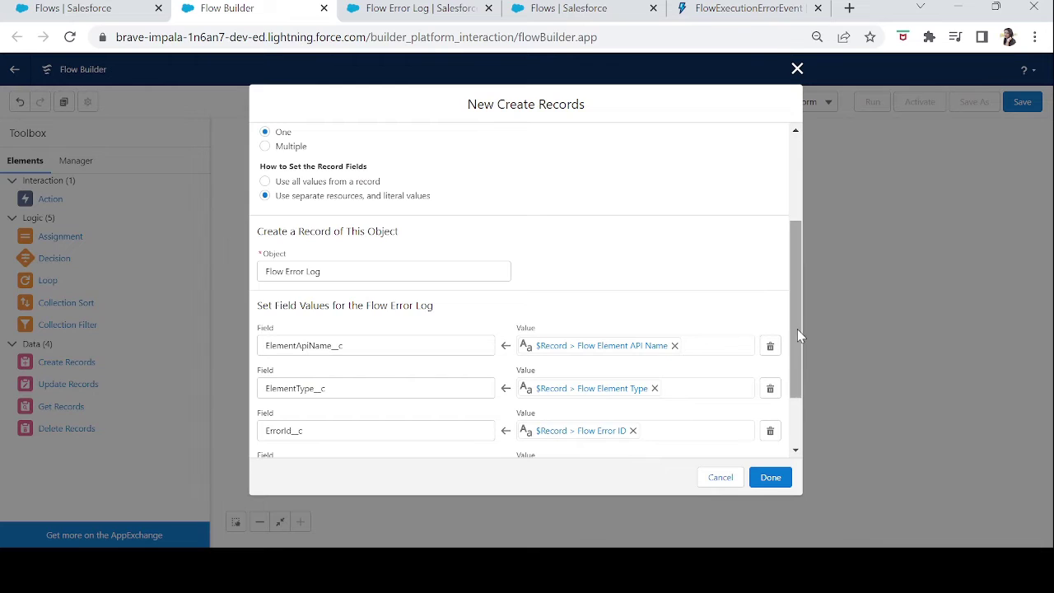
{"action": "scroll", "coordinate": [797, 327], "scroll_direction": "down", "scroll_amount": 2}
Map ErrorMessage__c to the $Record event's ErrorMessage.
{"action": "left_click", "coordinate": [349, 387]}
{"action": "type", "text": "error"}
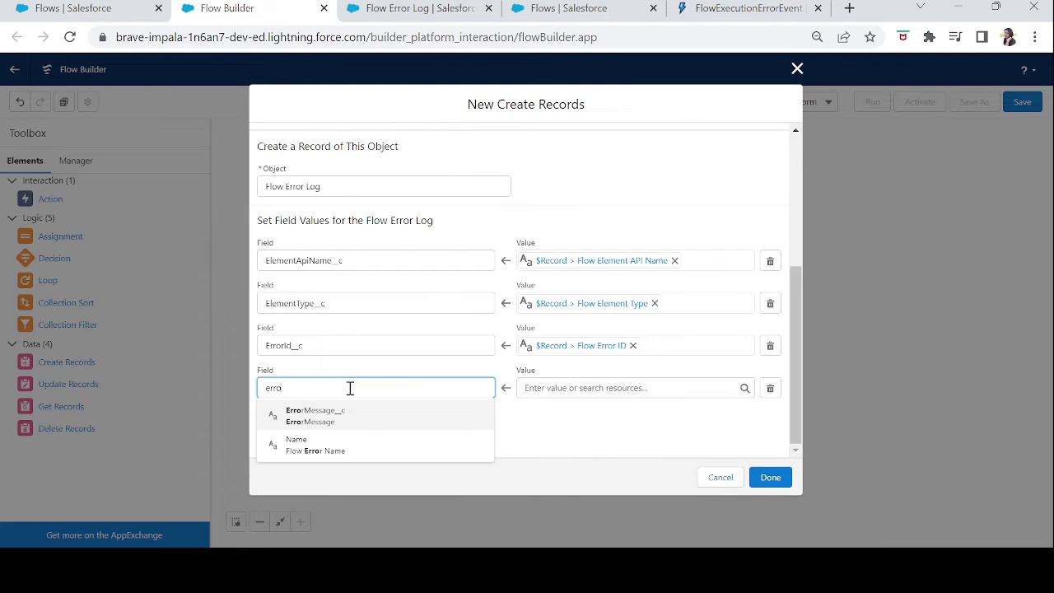
{"action": "left_click", "coordinate": [323, 416]}
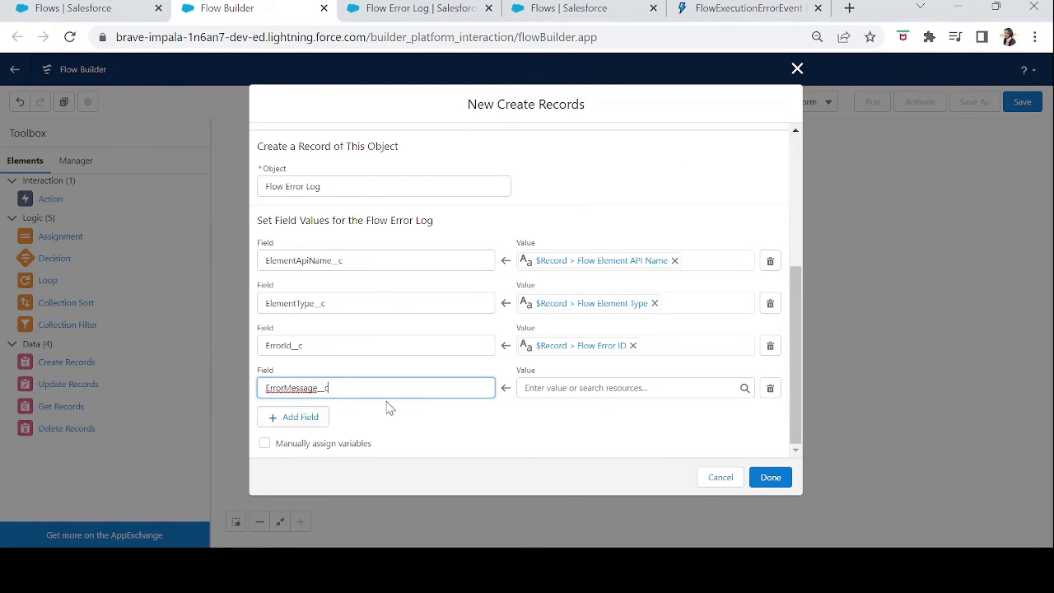
{"action": "left_click", "coordinate": [583, 392]}
{"action": "type", "text": "record"}
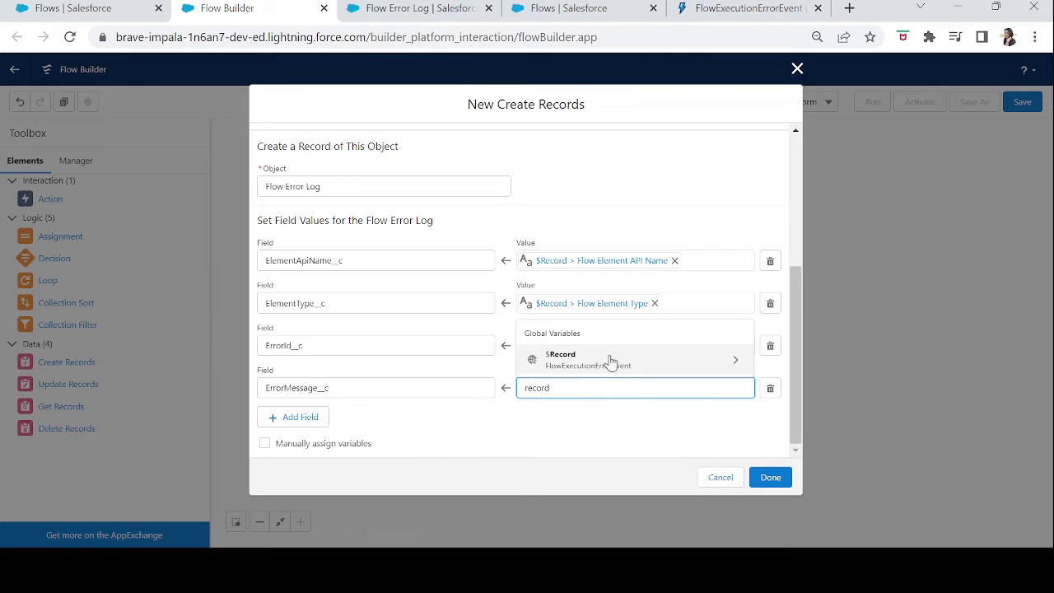
{"action": "left_click", "coordinate": [609, 360]}
{"action": "type", "text": "error"}
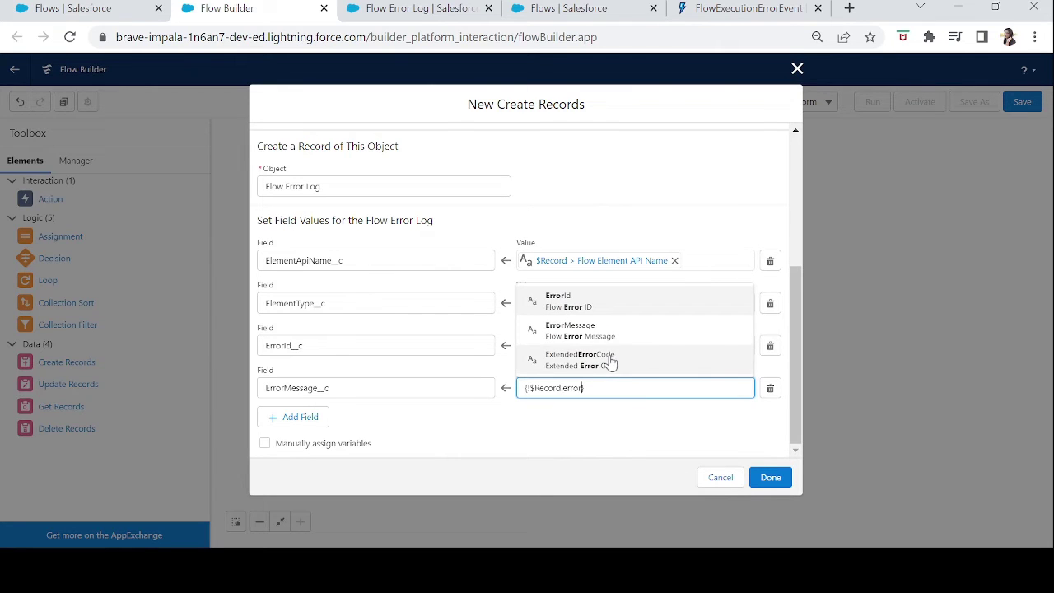
{"action": "left_click", "coordinate": [595, 334]}
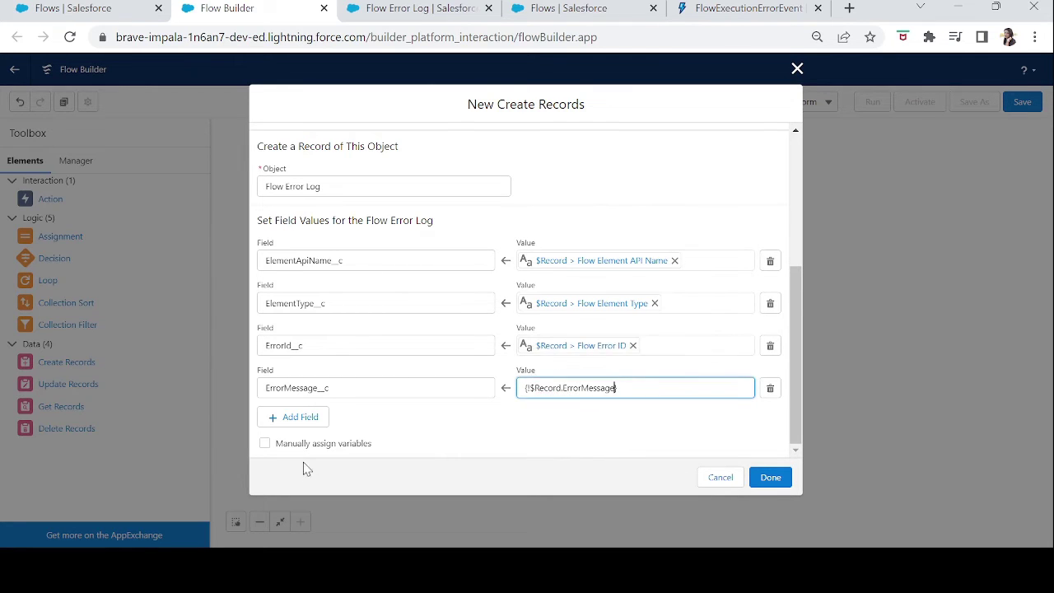
Add a row mapping EventDate__c to the $Record event's EventDate.
{"action": "left_click", "coordinate": [312, 420]}
{"action": "left_click", "coordinate": [335, 420]}
{"action": "type", "text": "eventda"}
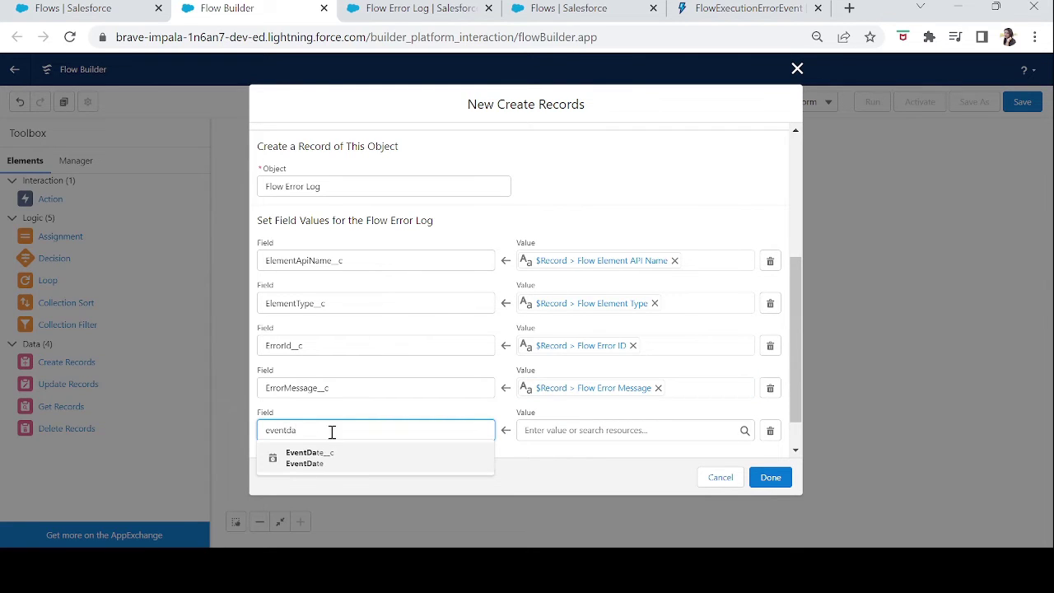
{"action": "left_click", "coordinate": [321, 457]}
{"action": "left_click", "coordinate": [554, 432]}
{"action": "type", "text": "recoed"}
{"action": "key", "text": "BackSpace"}
{"action": "key", "text": "BackSpace"}
{"action": "type", "text": "rd"}
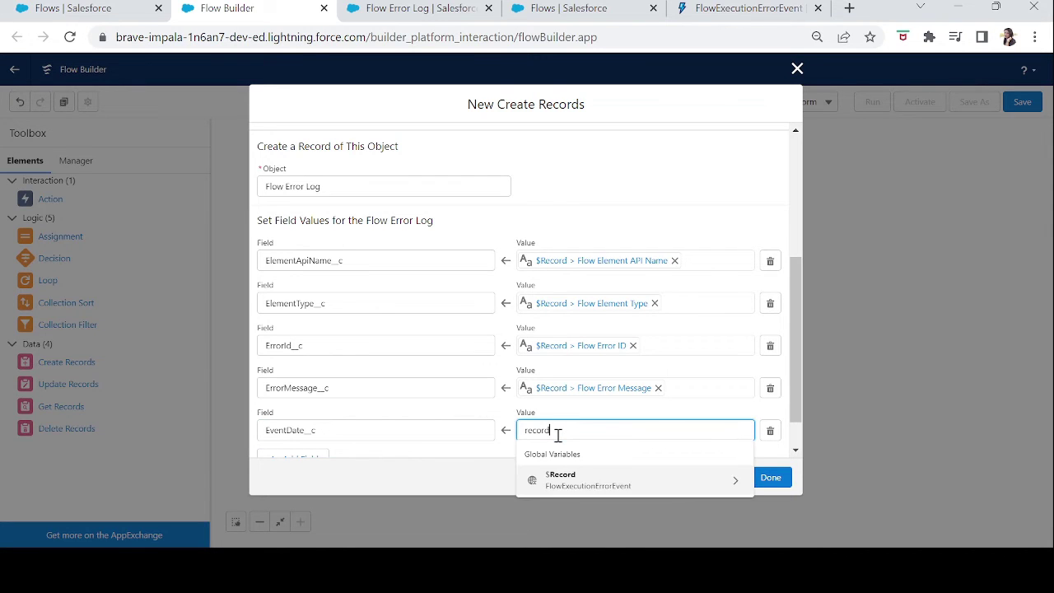
{"action": "left_click", "coordinate": [562, 479]}
{"action": "type", "text": "event"}
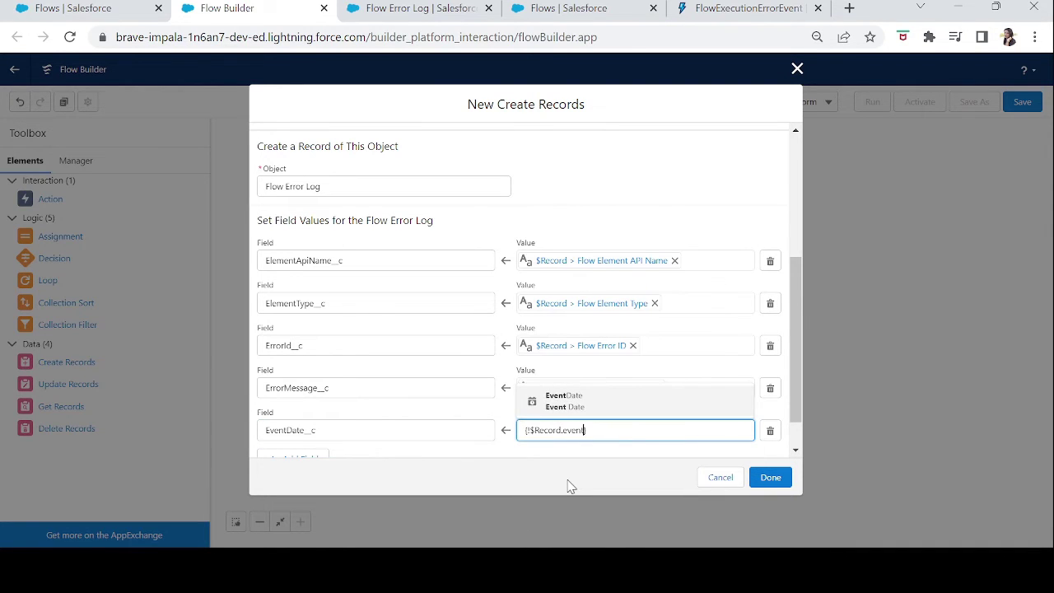
{"action": "left_click", "coordinate": [581, 409]}
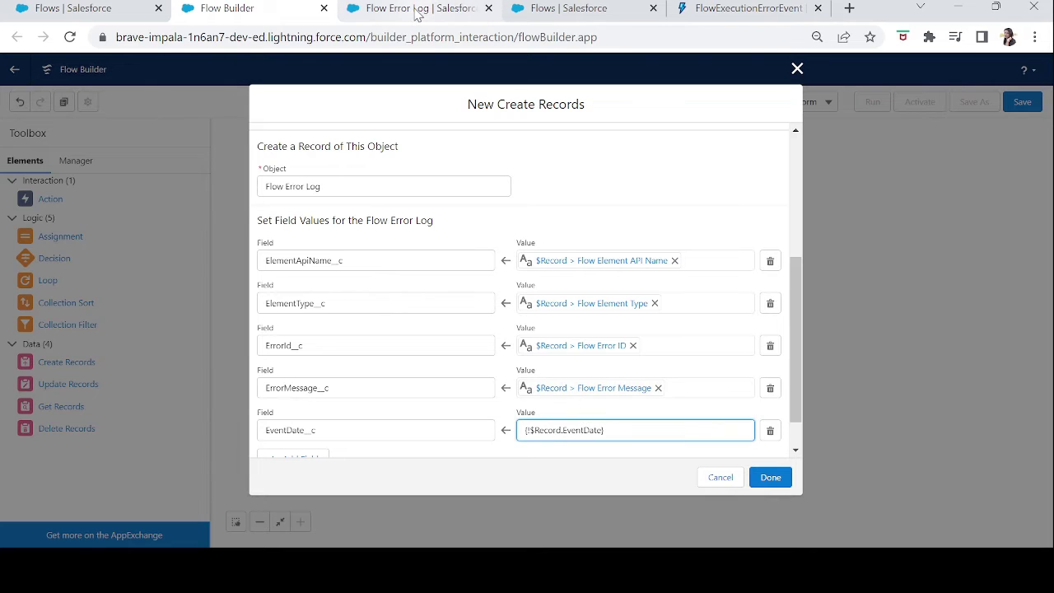
Review the remaining Flow Error Log fields and add one more mapping row.
{"action": "left_click", "coordinate": [418, 10]}
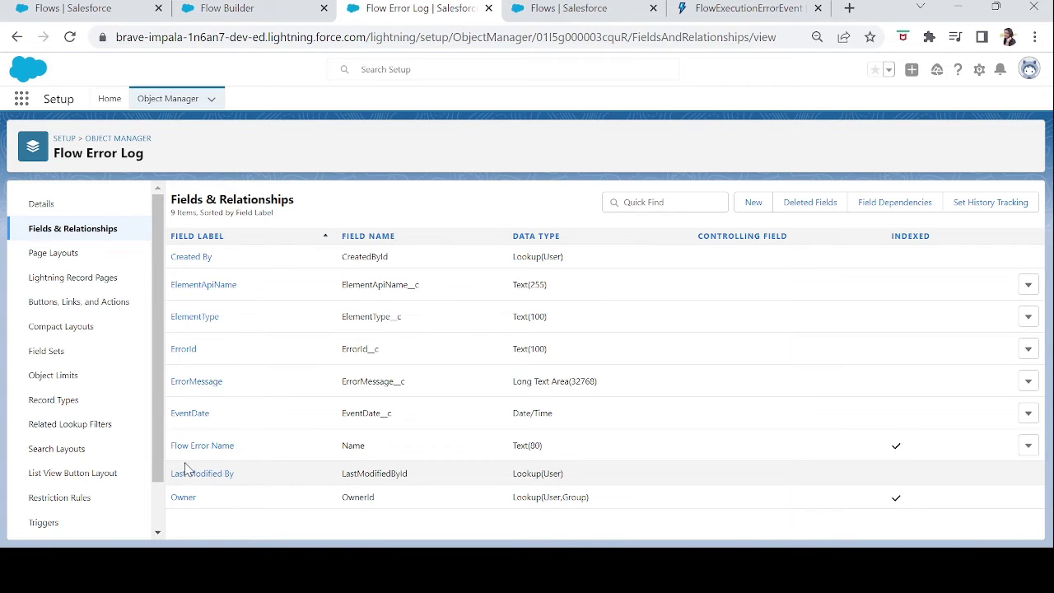
{"action": "left_click", "coordinate": [244, 8]}
{"action": "left_click", "coordinate": [280, 460]}
{"action": "left_click_drag", "start_coordinate": [796, 302], "coordinate": [796, 341]}
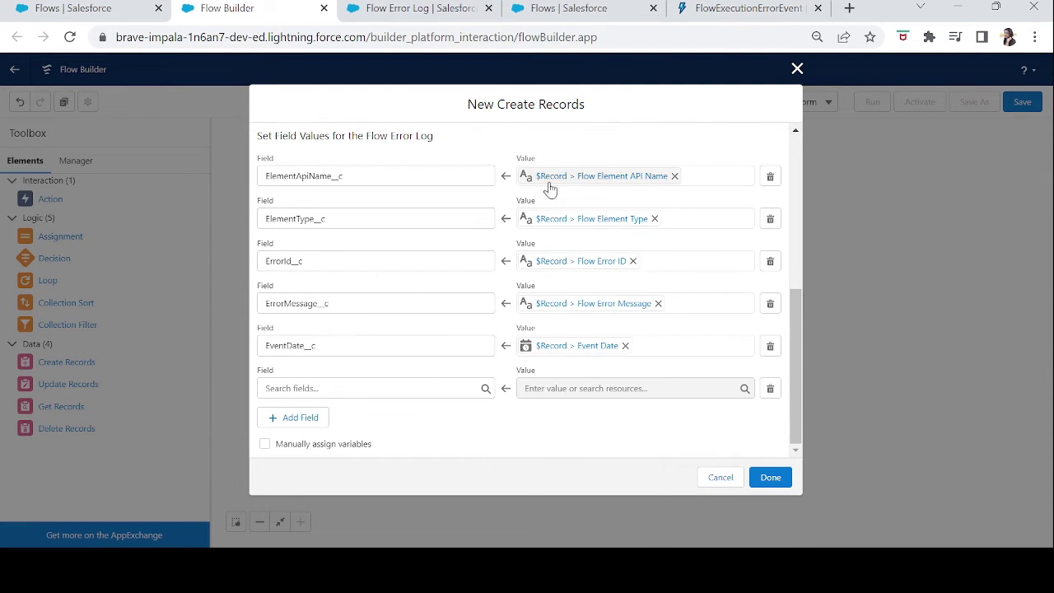
Map Name to $Record > Flow Element API Name and finish the Log the error element.
{"action": "left_click", "coordinate": [332, 389]}
{"action": "type", "text": "flow"}
{"action": "left_click", "coordinate": [319, 417]}
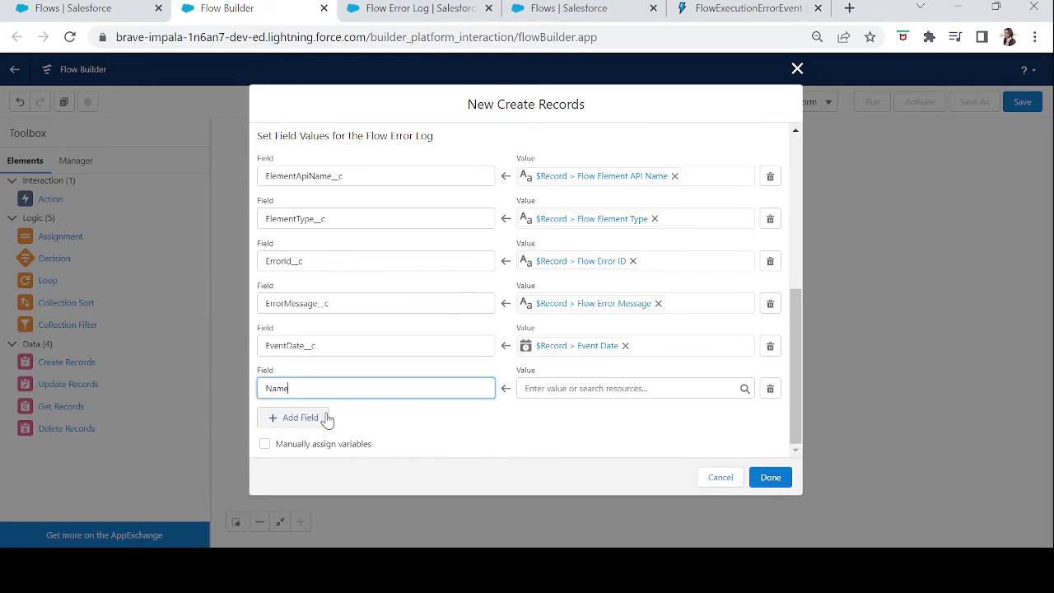
{"action": "left_click", "coordinate": [562, 387]}
{"action": "type", "text": "record"}
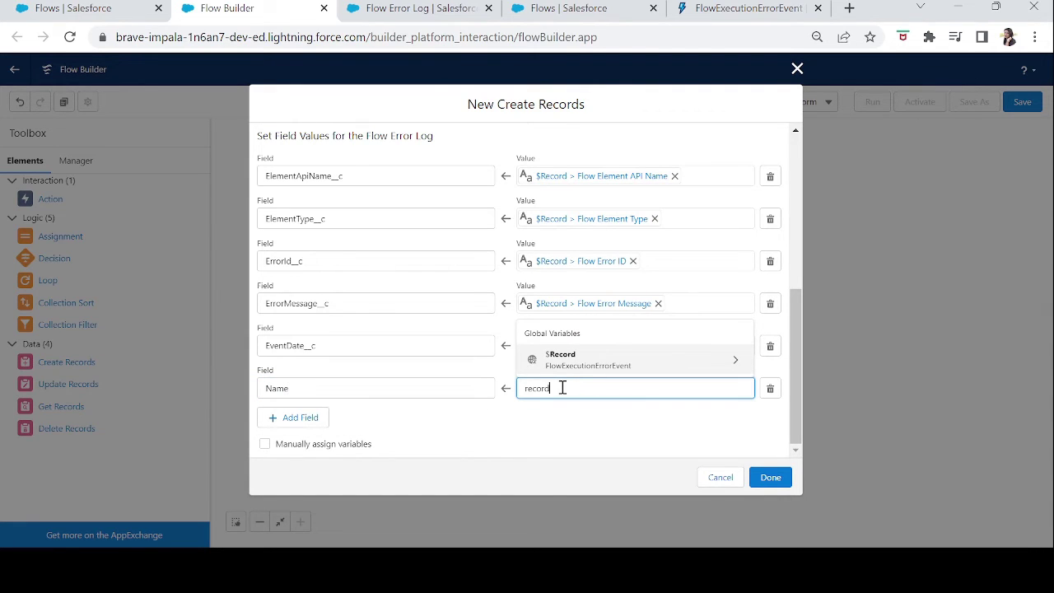
{"action": "left_click", "coordinate": [578, 362]}
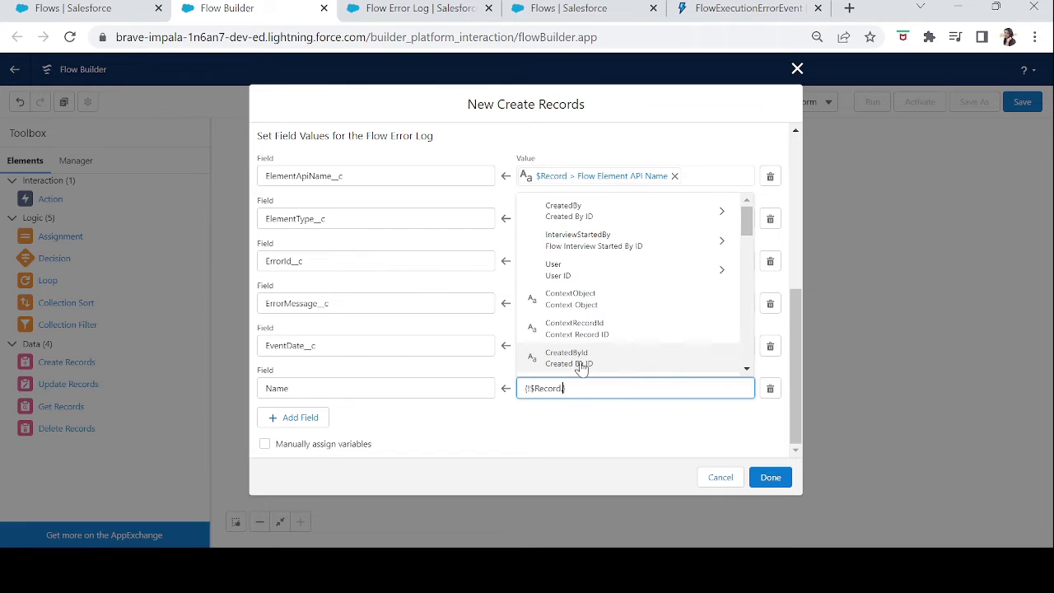
{"action": "type", "text": "elemen"}
{"action": "left_click", "coordinate": [582, 329]}
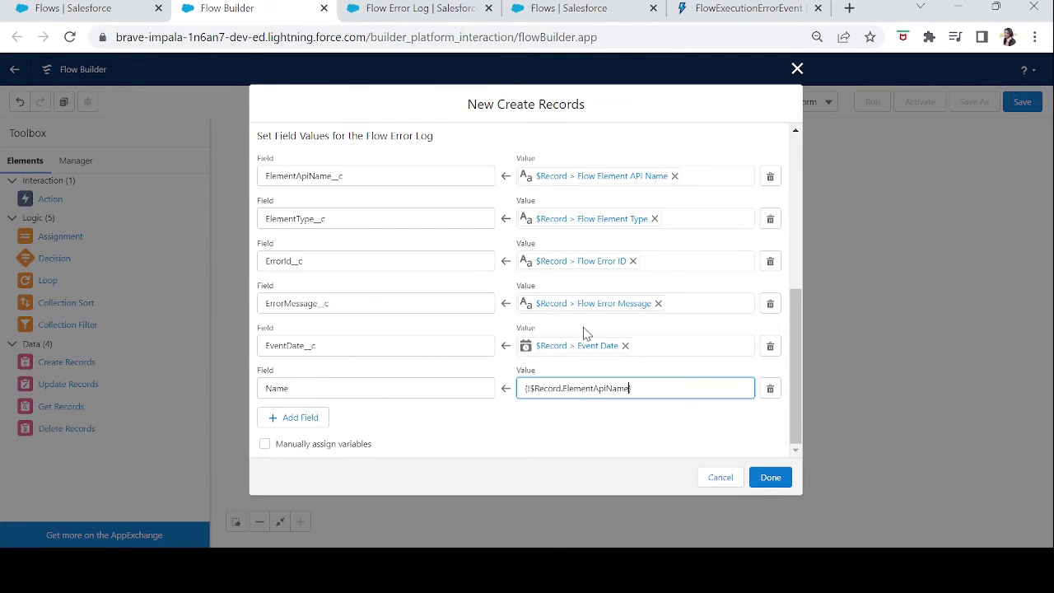
{"action": "left_click", "coordinate": [658, 424]}
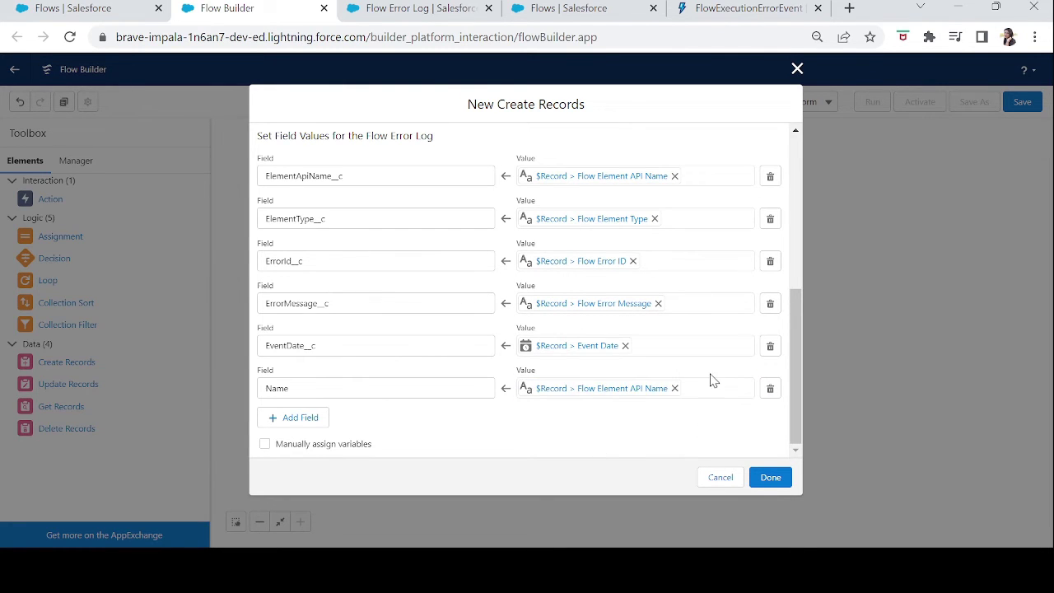
{"action": "left_click", "coordinate": [773, 486]}
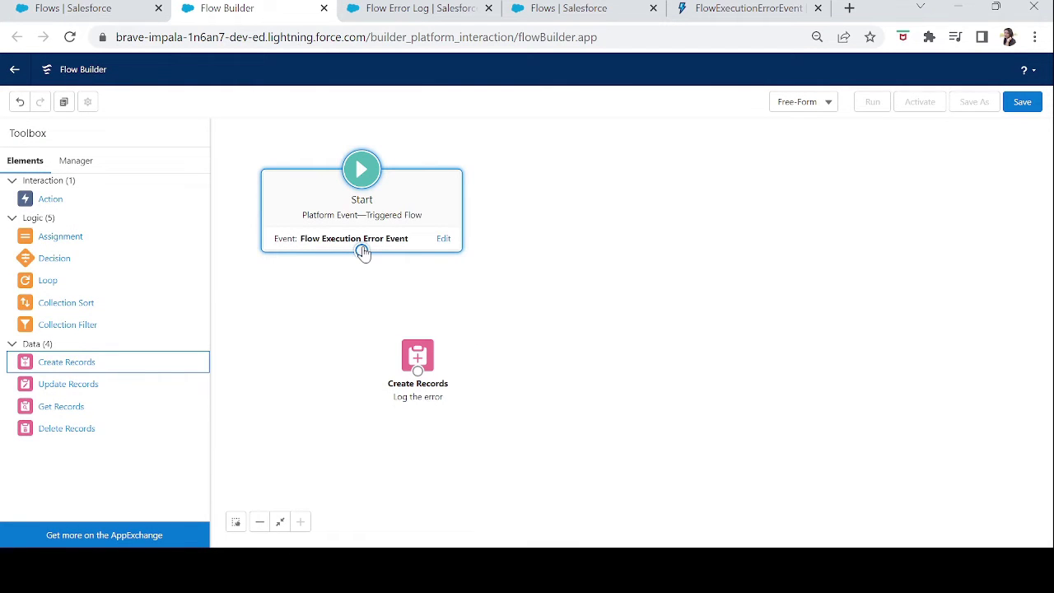
Connect Start to the Log the error element and review the Flow Error Log fields.
{"action": "left_click_drag", "start_coordinate": [362, 253], "coordinate": [550, 349]}
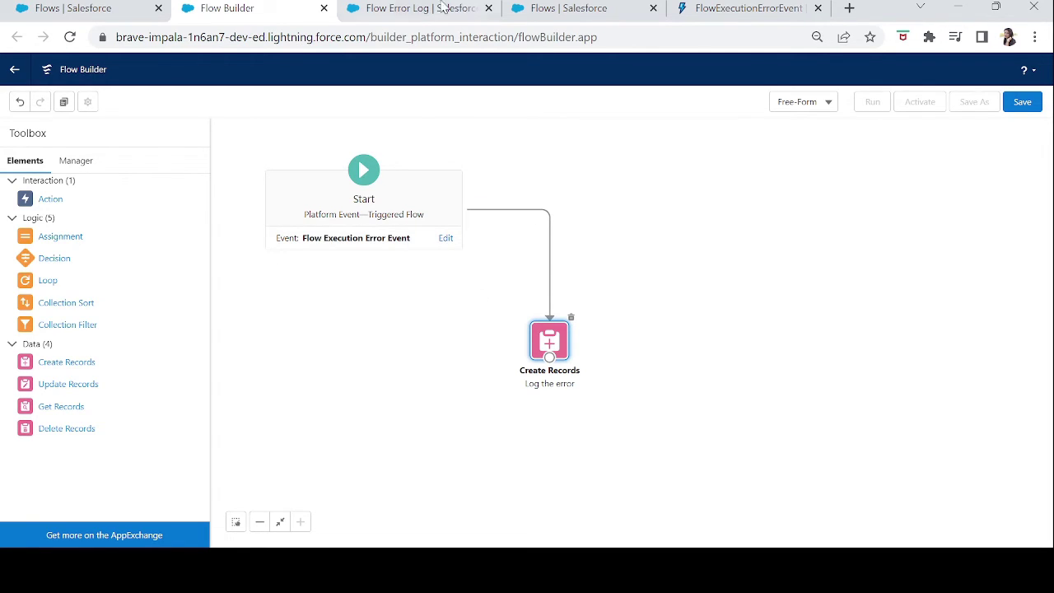
{"action": "left_click", "coordinate": [400, 11]}
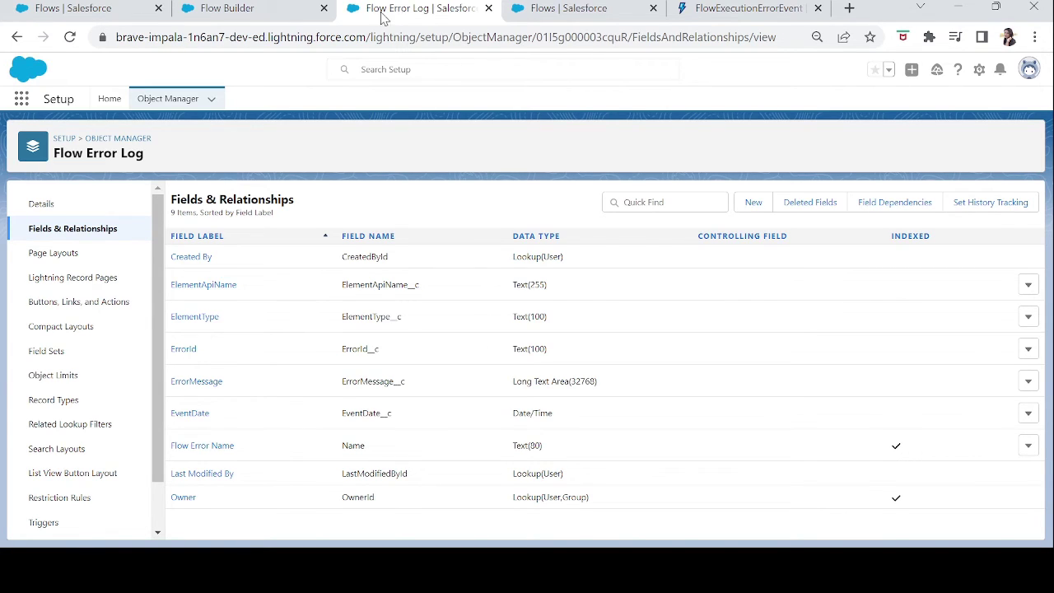
{"action": "left_click", "coordinate": [260, 10]}
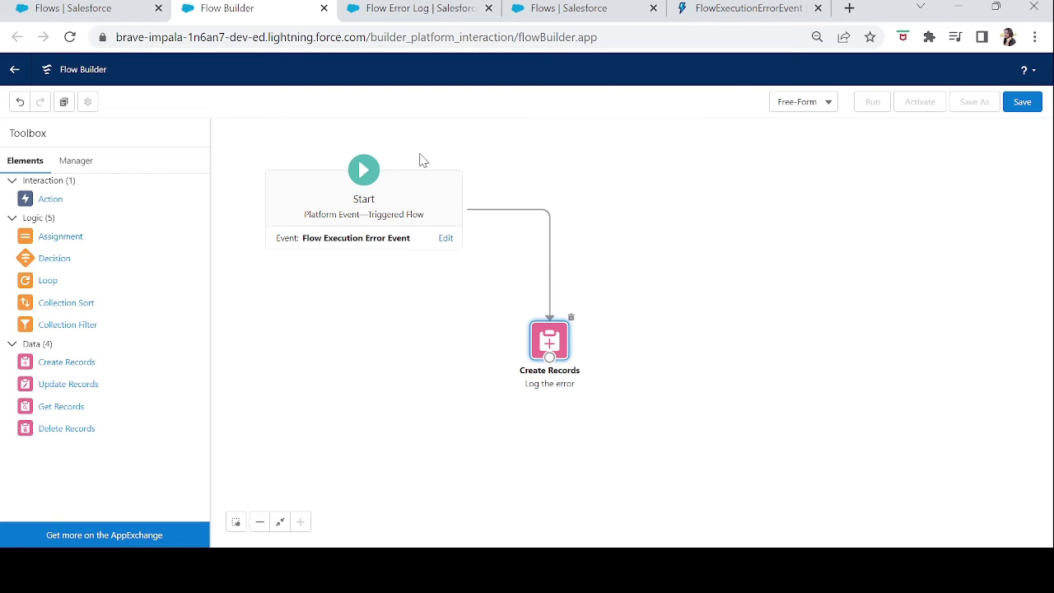
Open the Example set 1 for Platform Event Flow screen flow from the Flows list.
{"action": "left_click", "coordinate": [78, 10]}
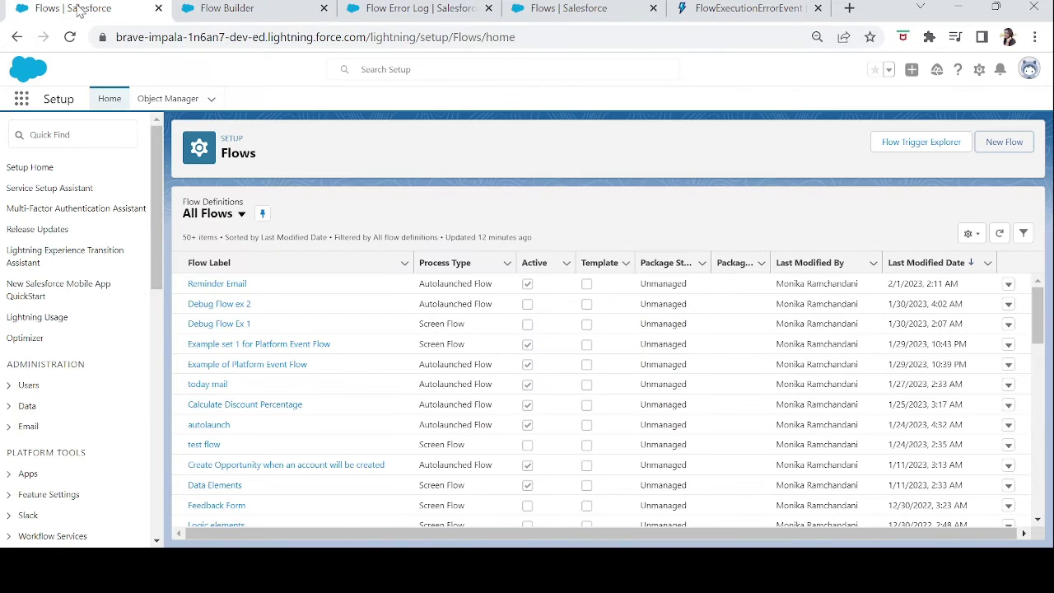
{"action": "left_click", "coordinate": [210, 349]}
{"action": "left_click", "coordinate": [209, 347]}
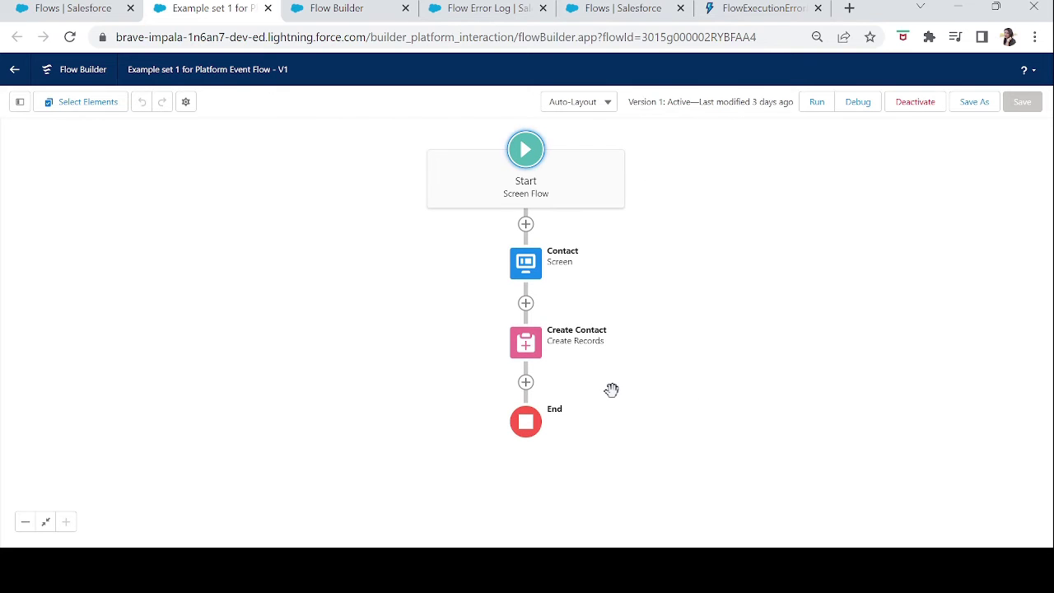
Inspect the Contact screen and Create Contact elements without changing them.
{"action": "double_click", "coordinate": [525, 273]}
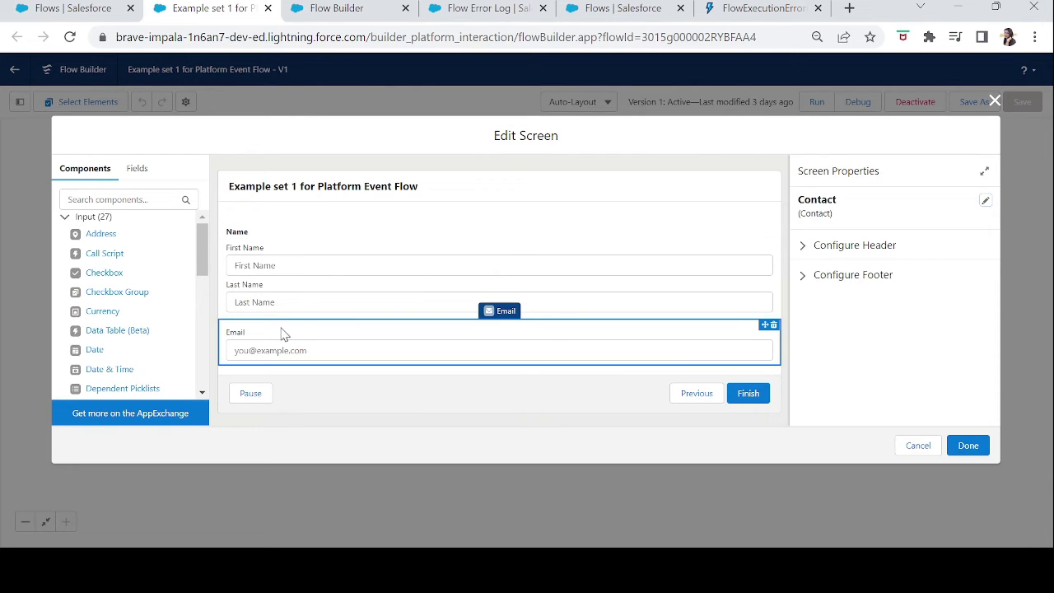
{"action": "left_click", "coordinate": [968, 444]}
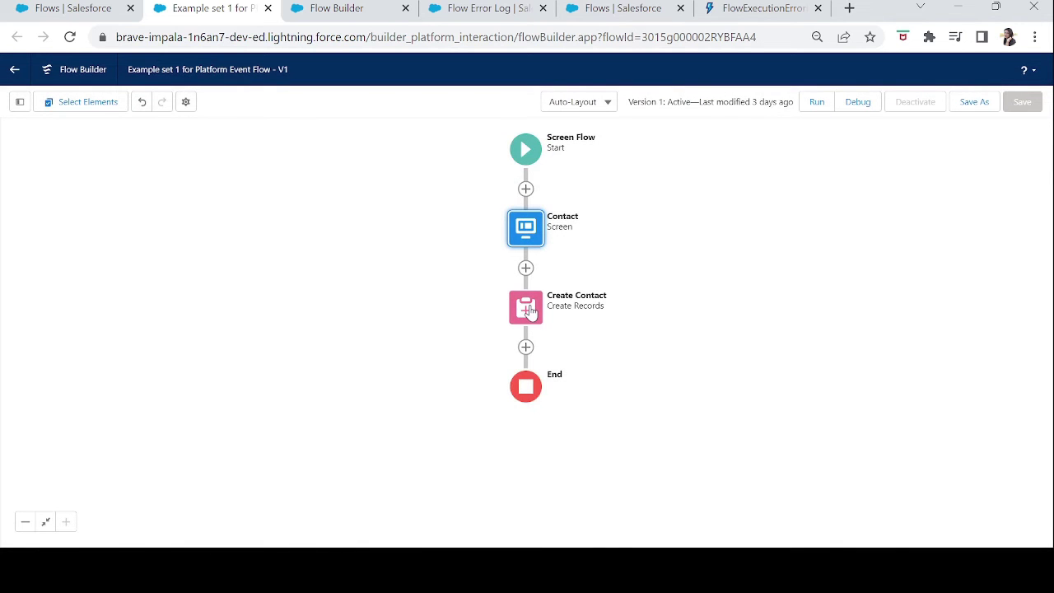
{"action": "double_click", "coordinate": [527, 310]}
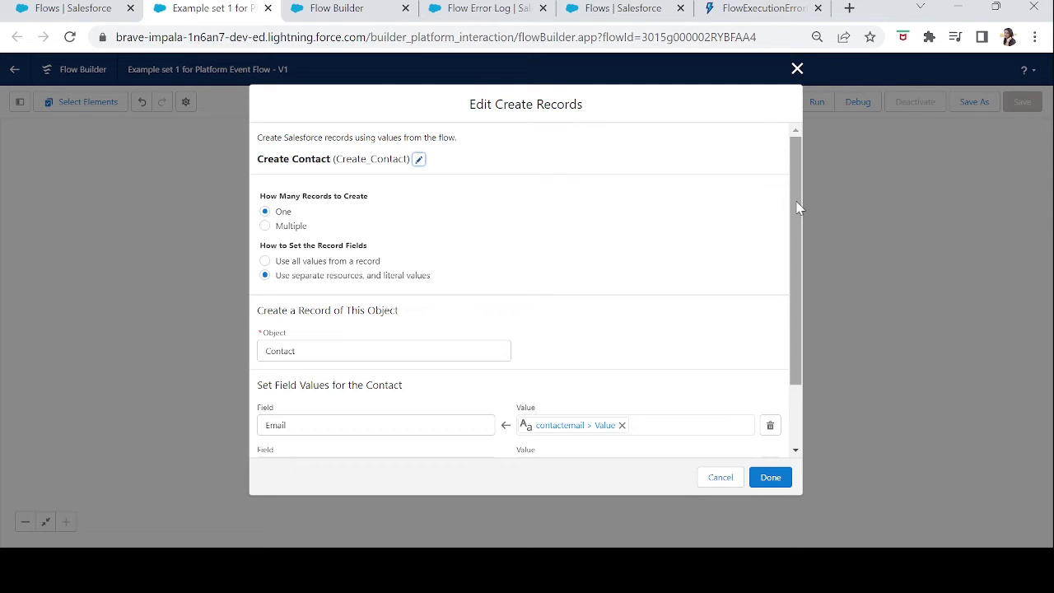
{"action": "left_click_drag", "start_coordinate": [797, 207], "coordinate": [795, 310]}
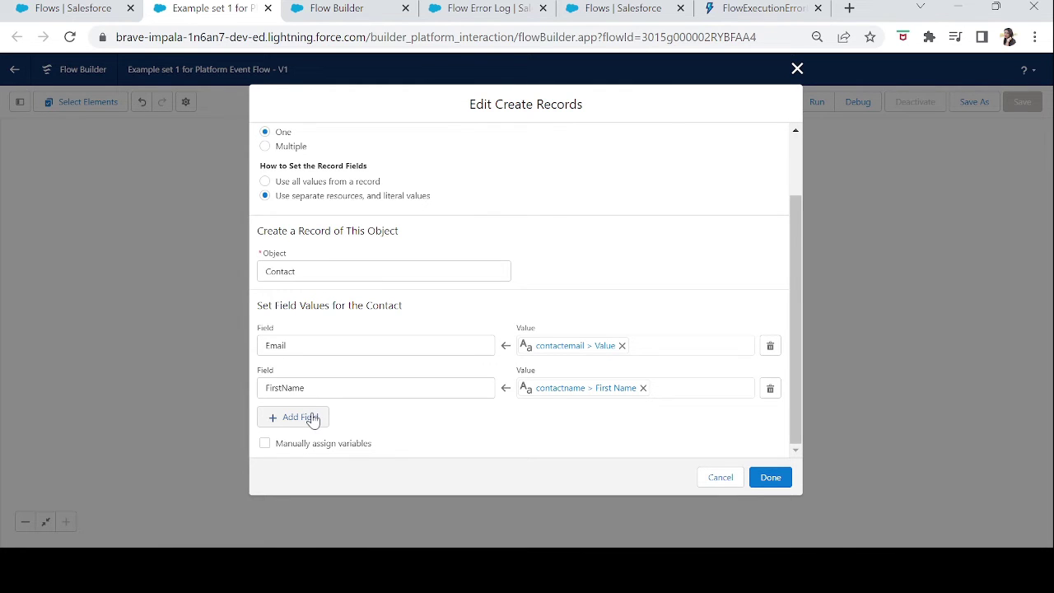
{"action": "left_click", "coordinate": [797, 69]}
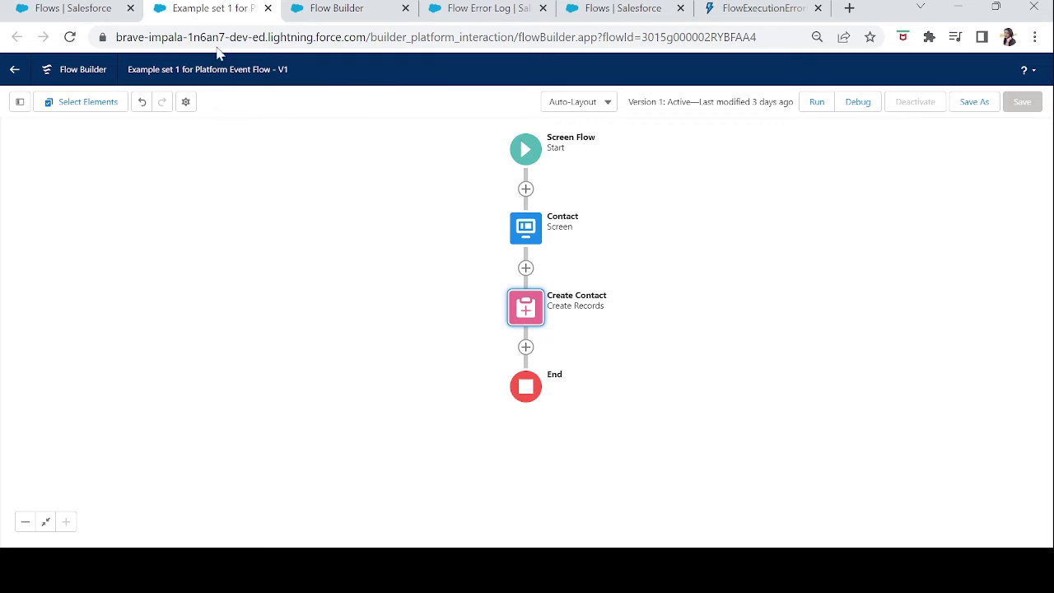
Launch the Flow Series app via an App Launcher search for 'flow' and scroll to the form.
{"action": "left_click", "coordinate": [78, 12]}
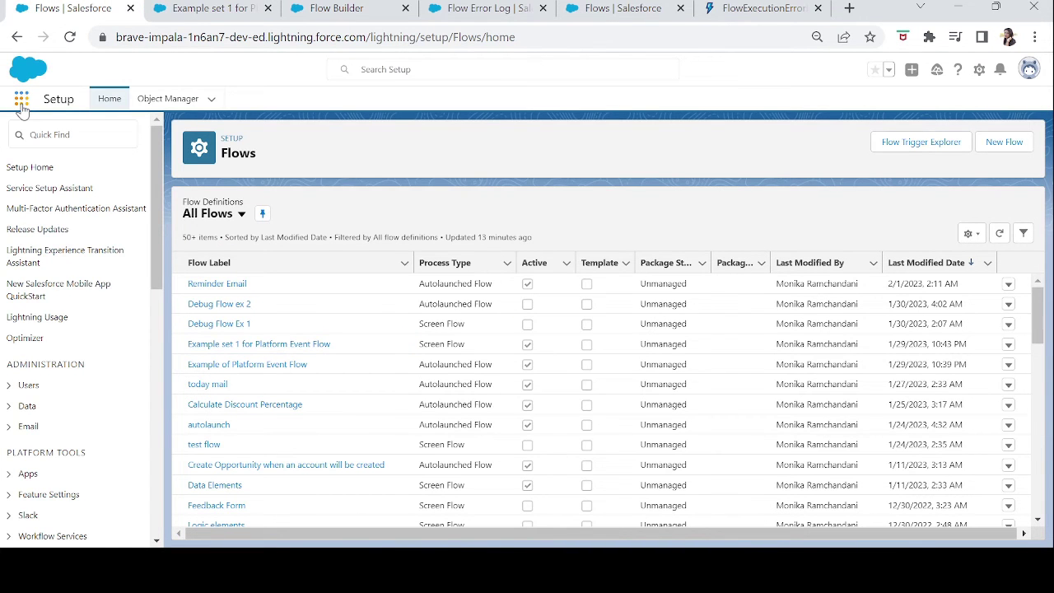
{"action": "left_click", "coordinate": [20, 105]}
{"action": "type", "text": "flow"}
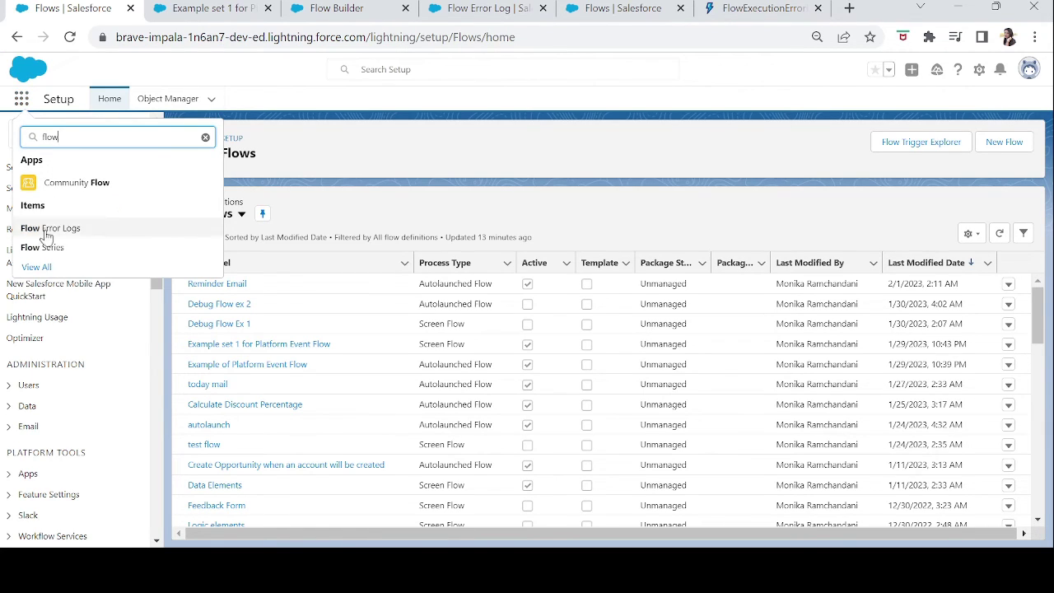
{"action": "left_click", "coordinate": [42, 249]}
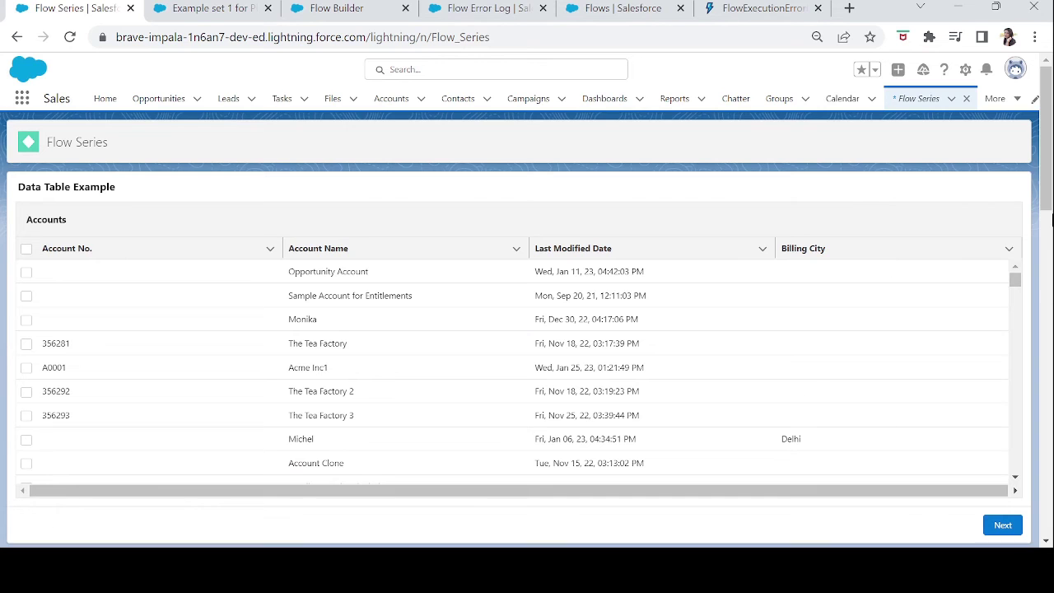
{"action": "left_click_drag", "start_coordinate": [1047, 201], "coordinate": [1048, 299]}
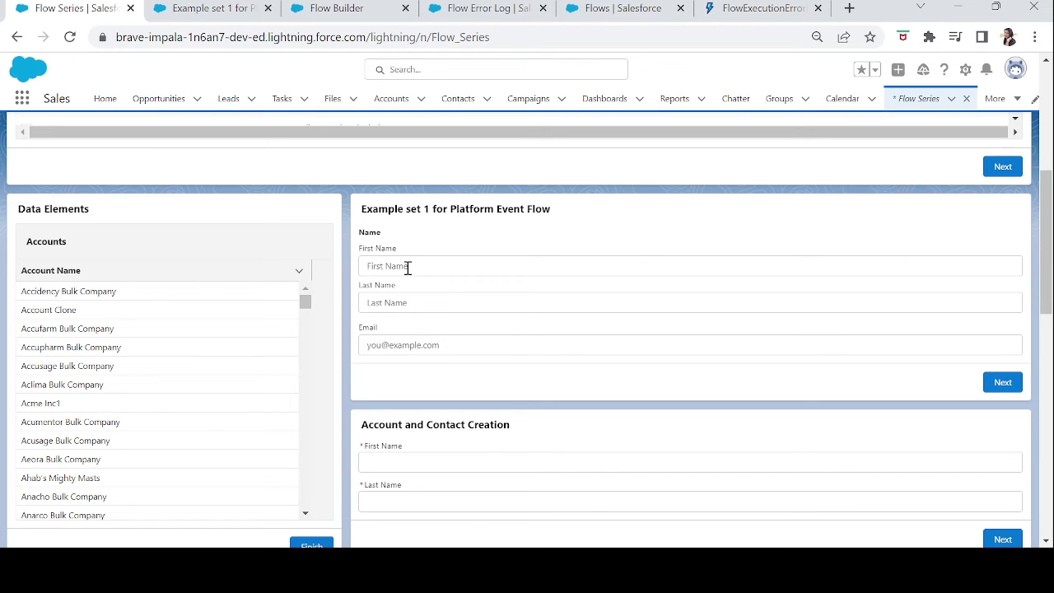
Enter the contact's first name, last name and e-mail address, then submit the form.
{"action": "left_click", "coordinate": [407, 268]}
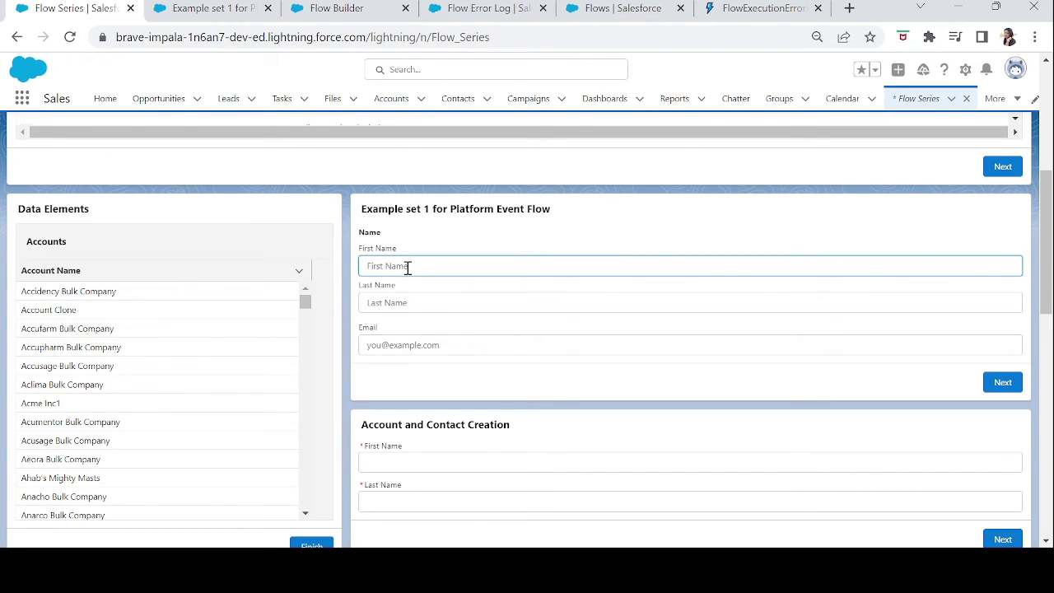
{"action": "key", "text": "Tab"}
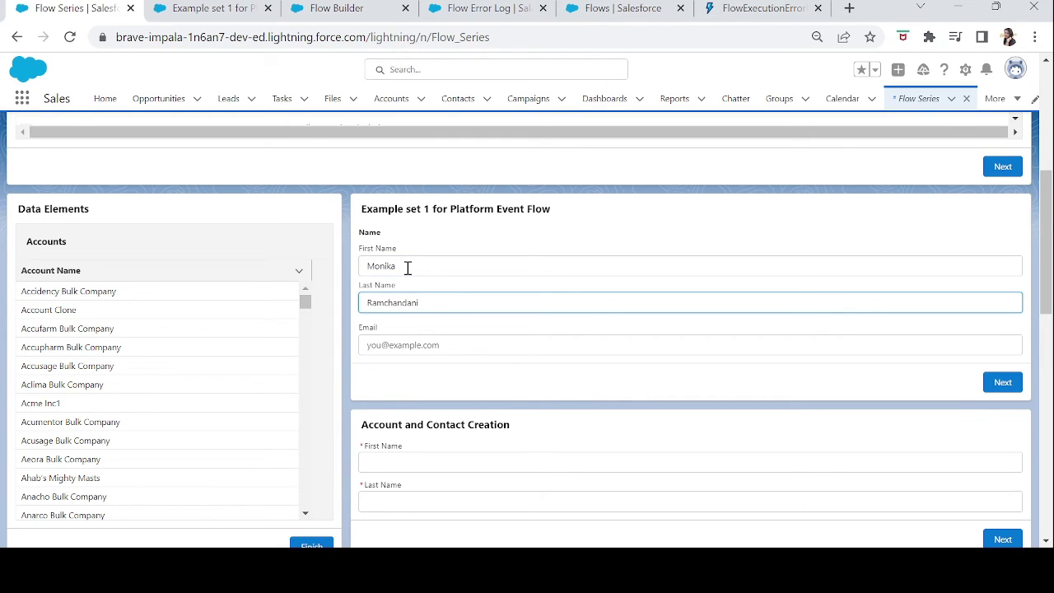
{"action": "left_click", "coordinate": [412, 350]}
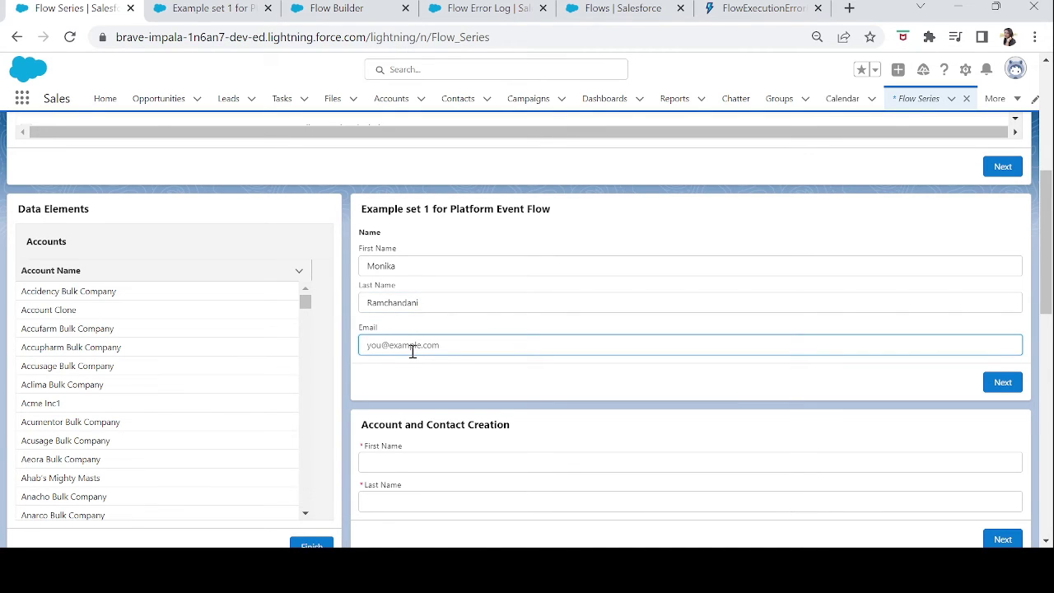
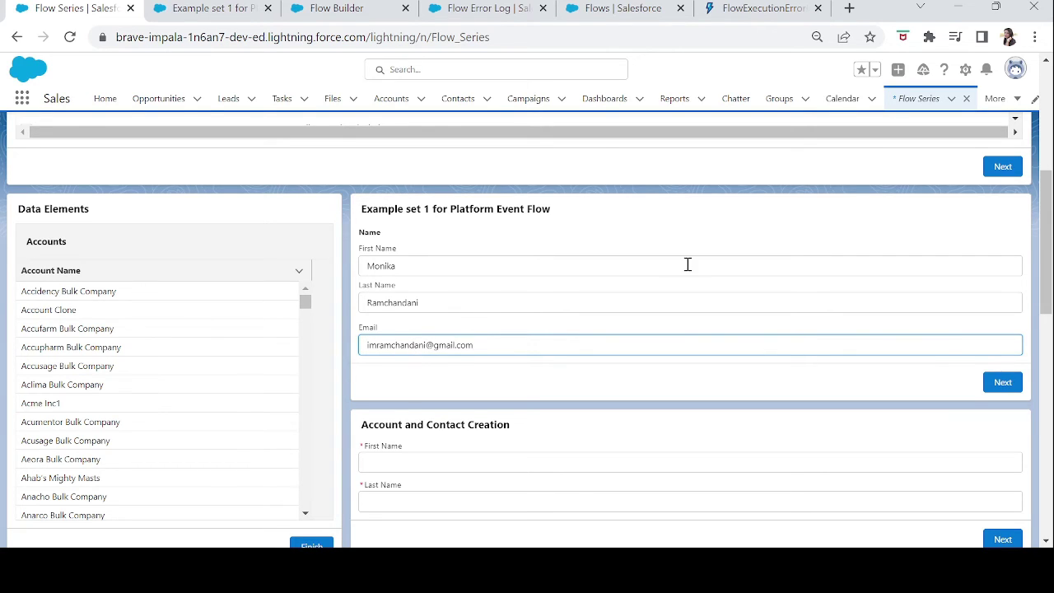
{"action": "left_click", "coordinate": [1001, 390]}
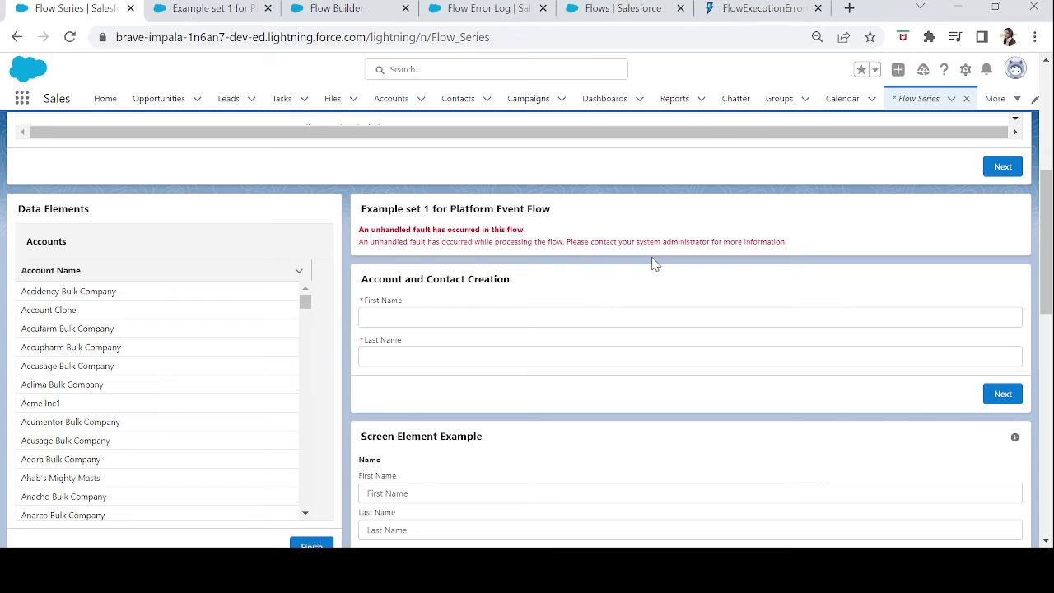
Select the unhandled fault message, then open Flow Error Logs from the More menu.
{"action": "left_click_drag", "start_coordinate": [801, 251], "coordinate": [352, 232]}
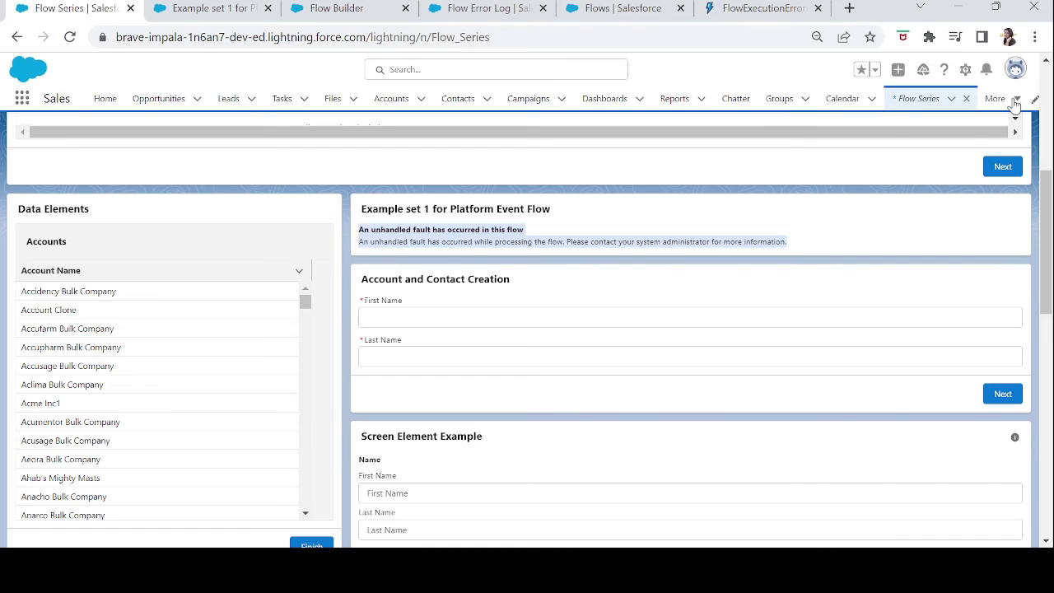
{"action": "left_click", "coordinate": [1015, 100]}
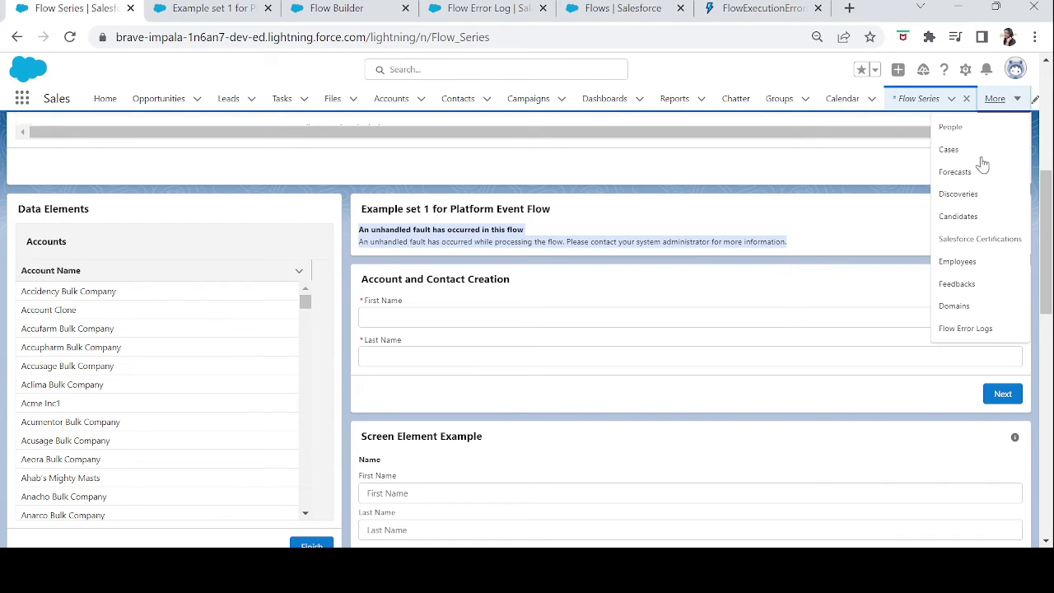
{"action": "left_click", "coordinate": [963, 329]}
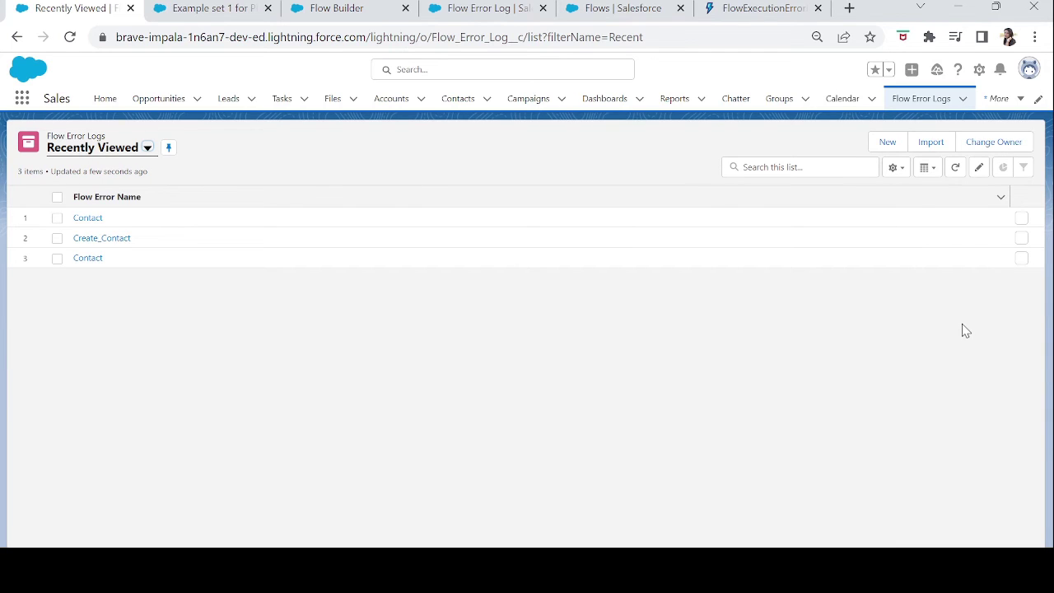
Open the Contact error log and review its FlowScreen type, ErrorId and REQUIRED_FIELD_MISSING message.
{"action": "left_click", "coordinate": [87, 217]}
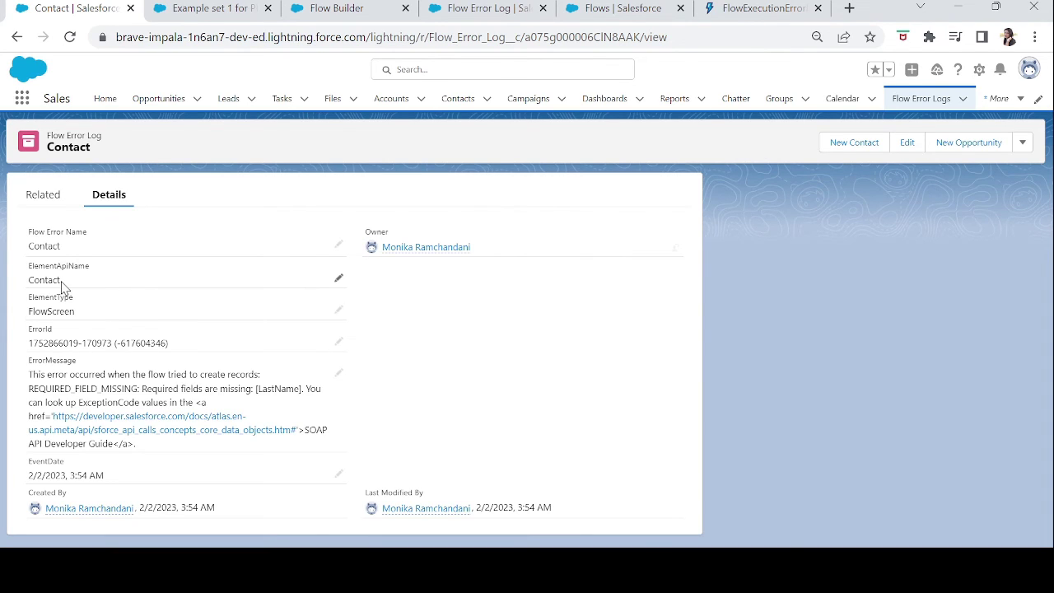
{"action": "double_click", "coordinate": [27, 283]}
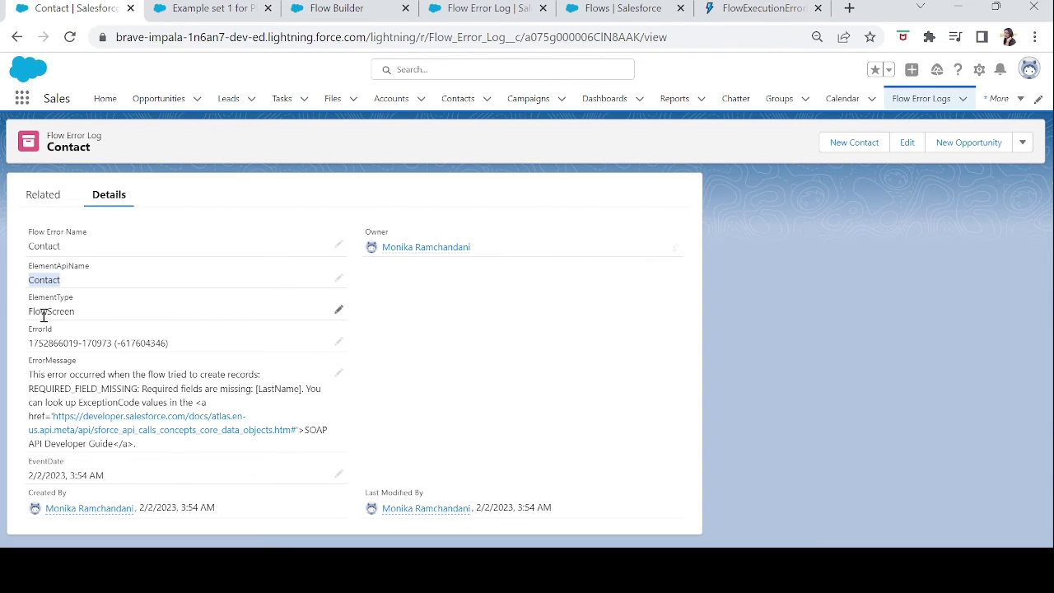
{"action": "double_click", "coordinate": [42, 312]}
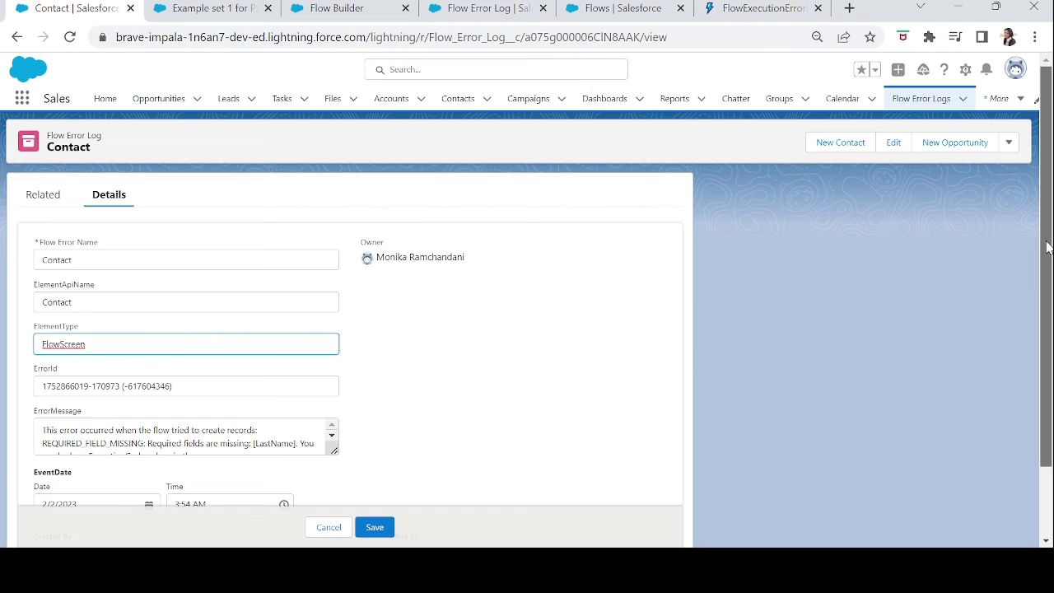
{"action": "scroll", "coordinate": [505, 525], "scroll_direction": "down", "scroll_amount": 1}
{"action": "left_click", "coordinate": [327, 521]}
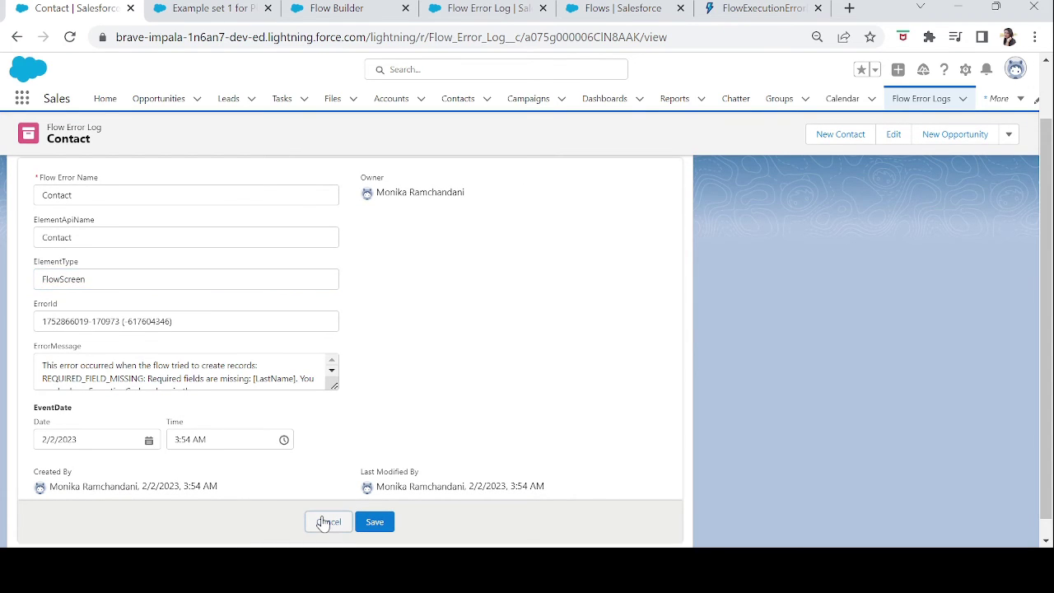
{"action": "double_click", "coordinate": [77, 344]}
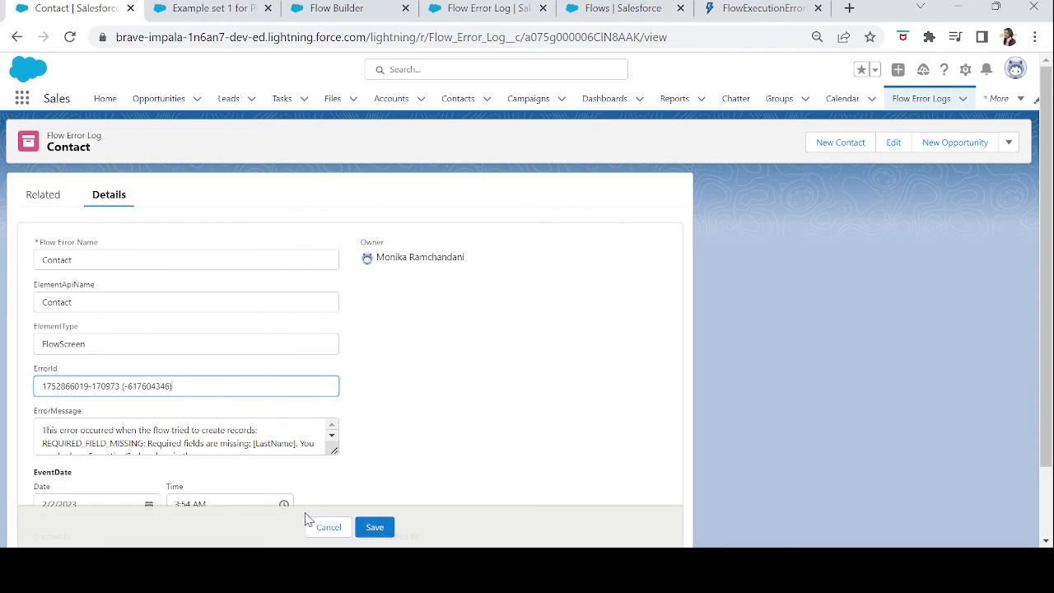
{"action": "left_click", "coordinate": [325, 527]}
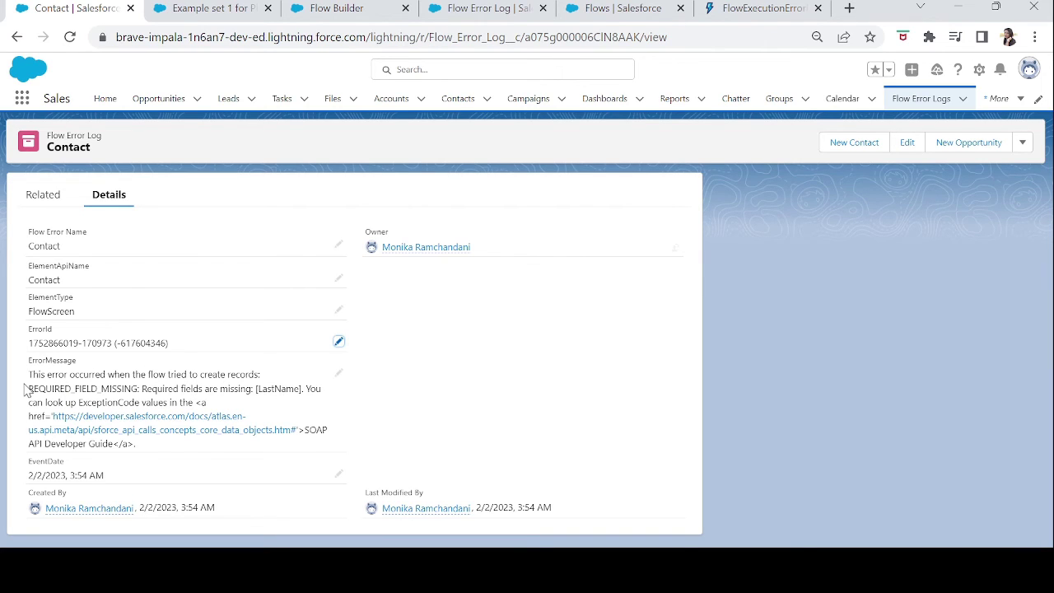
{"action": "left_click_drag", "start_coordinate": [29, 374], "coordinate": [237, 403]}
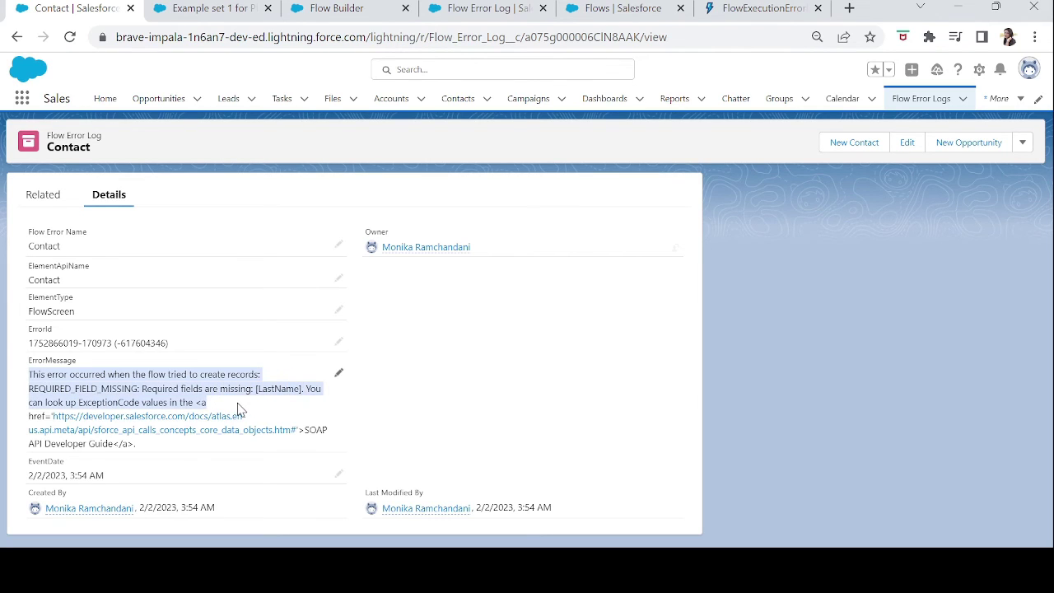
{"action": "left_click", "coordinate": [237, 404]}
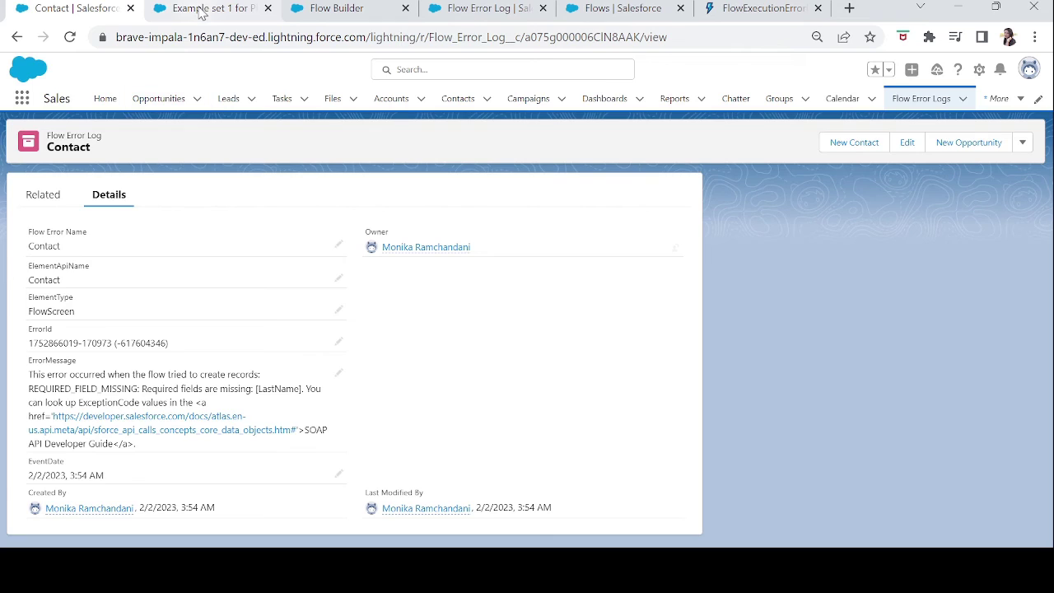
{"action": "left_click", "coordinate": [201, 10]}
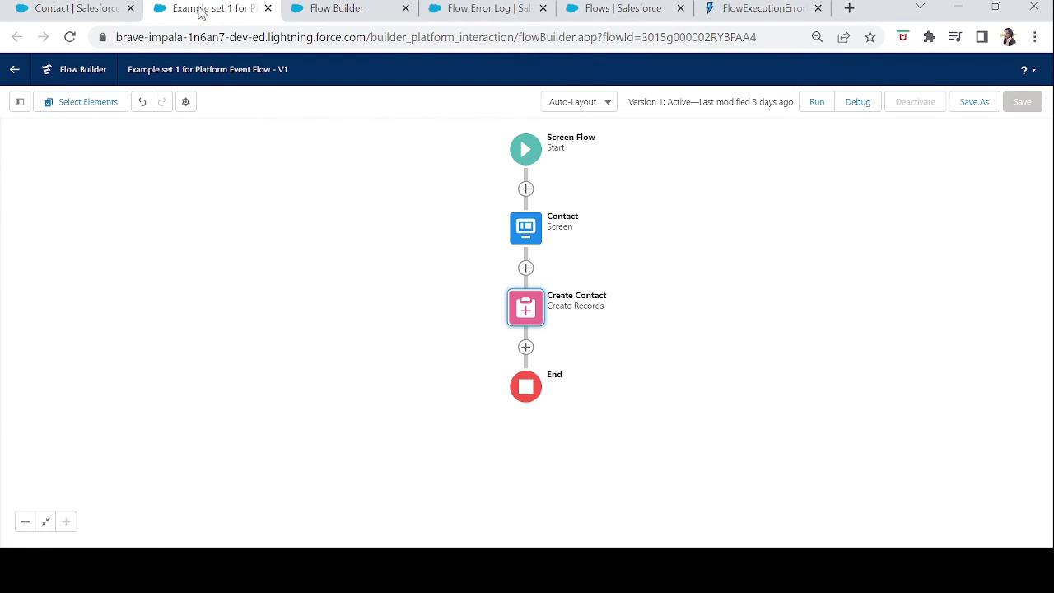
Switch the screen flow canvas to Free-Form layout and compare it with the error-logging flow.
{"action": "left_click", "coordinate": [579, 101]}
{"action": "left_click", "coordinate": [576, 144]}
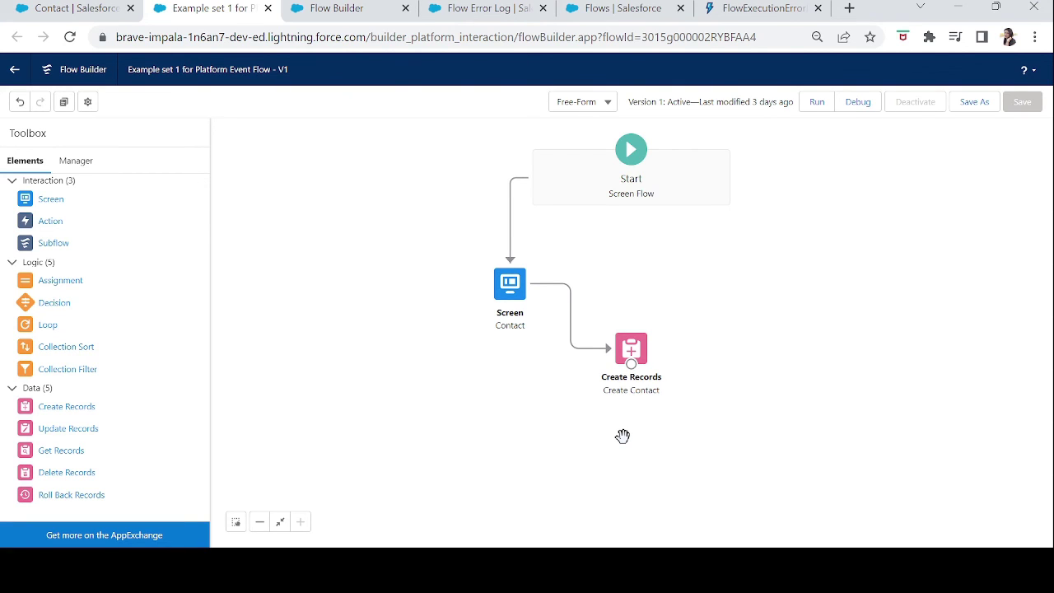
{"action": "left_click", "coordinate": [360, 10]}
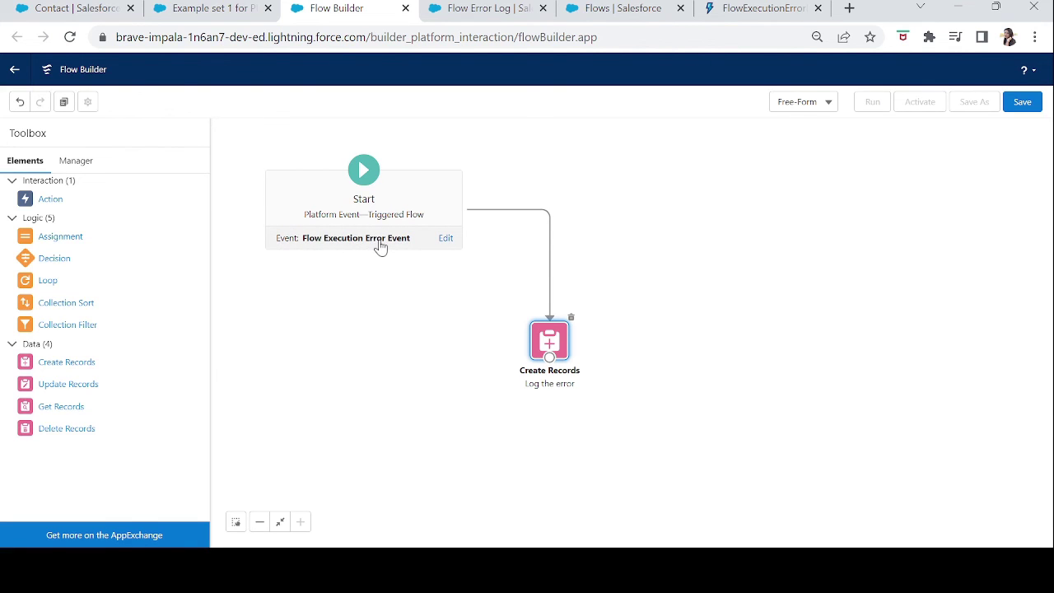
{"action": "left_click", "coordinate": [229, 10]}
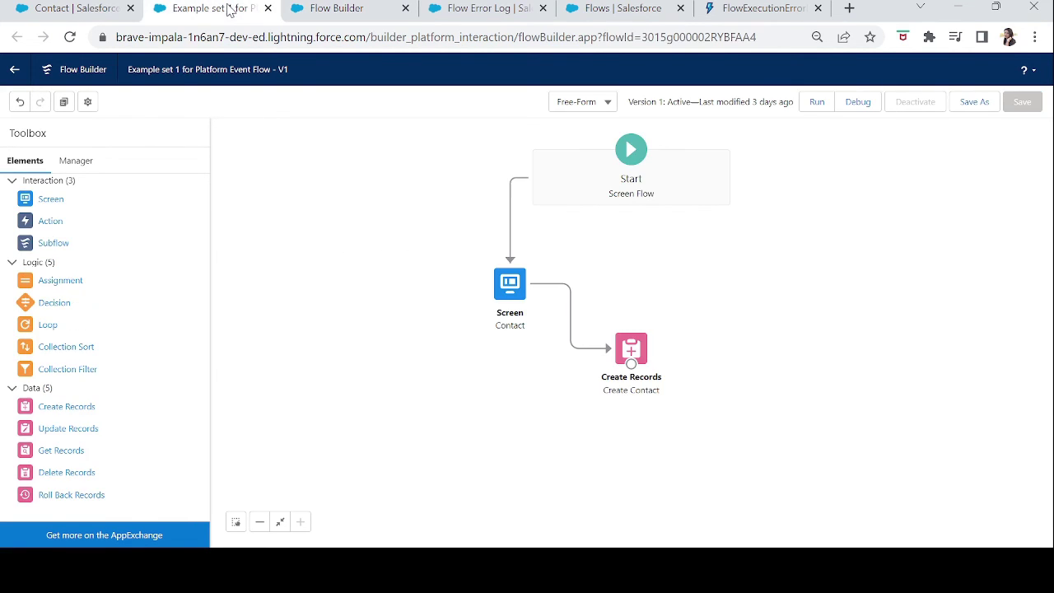
Compare the screen flow, Platform Event flow and Flow Error Log fields, ending on the Platform Event flow.
{"action": "left_click", "coordinate": [327, 12]}
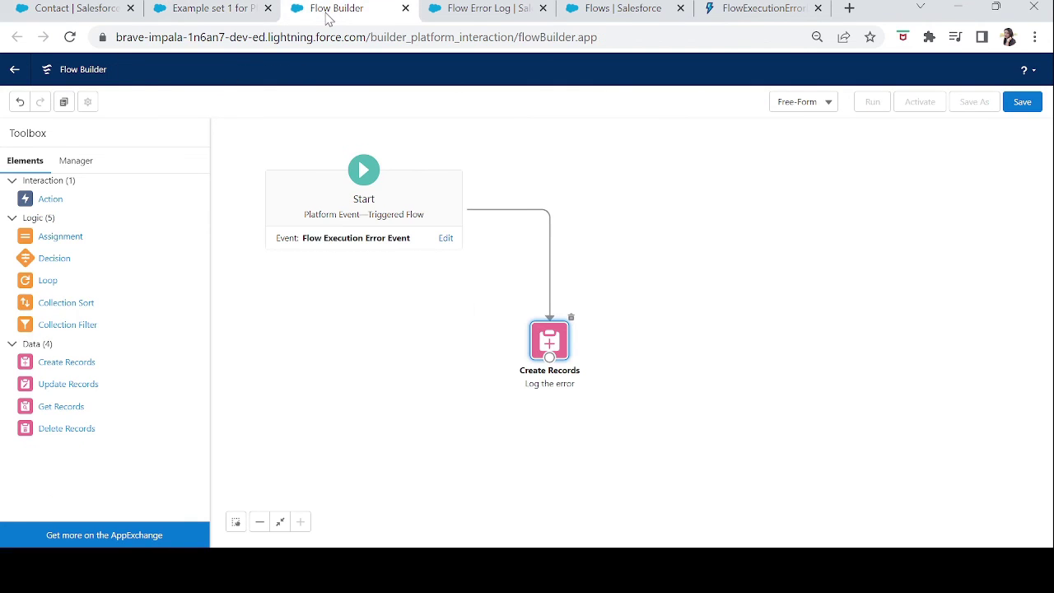
{"action": "left_click", "coordinate": [221, 12]}
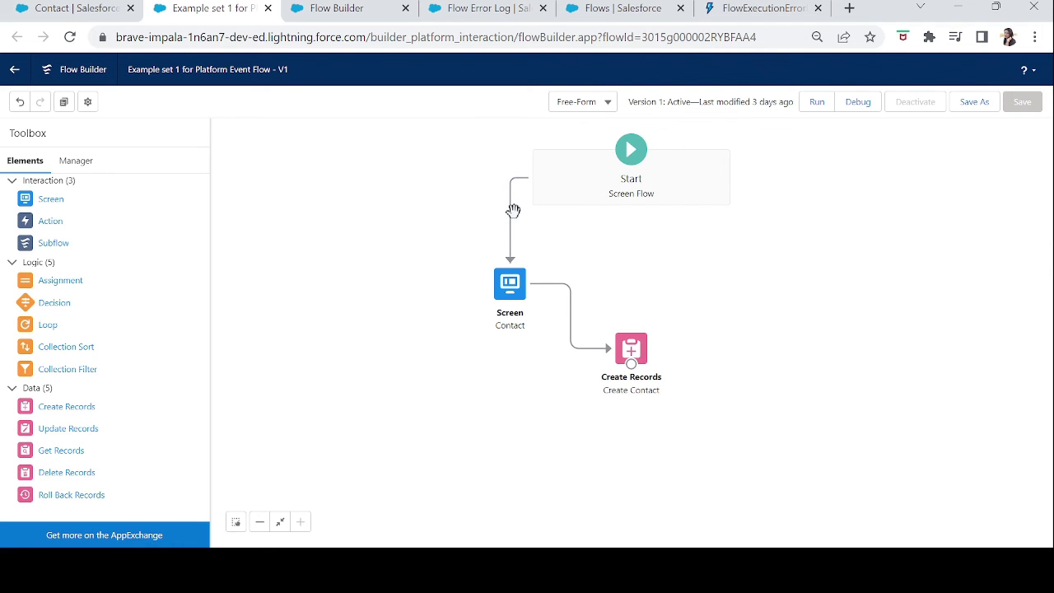
{"action": "left_click", "coordinate": [352, 11]}
{"action": "left_click", "coordinate": [503, 12]}
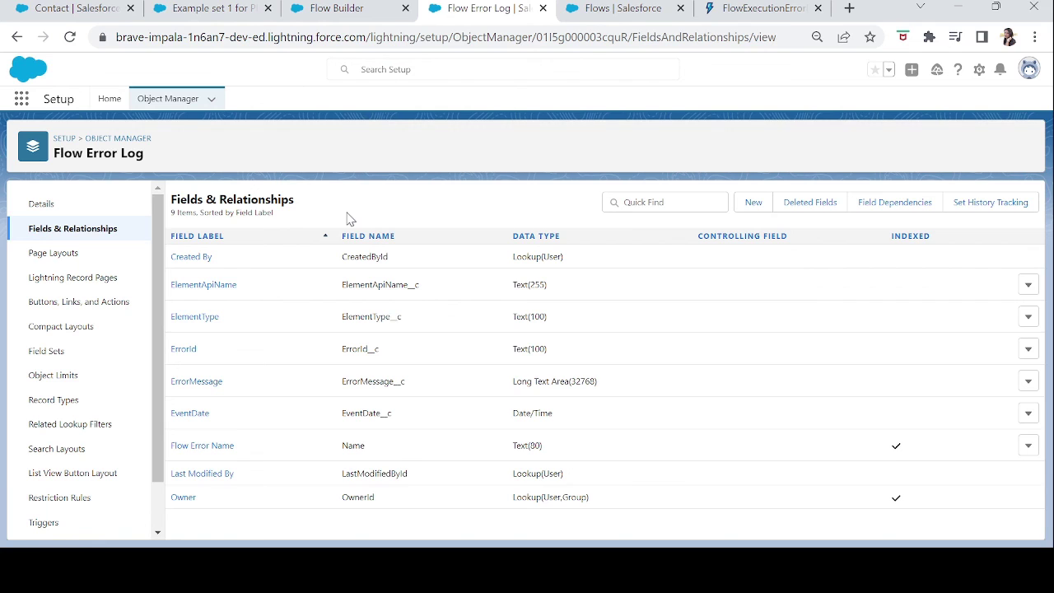
{"action": "left_click", "coordinate": [352, 10]}
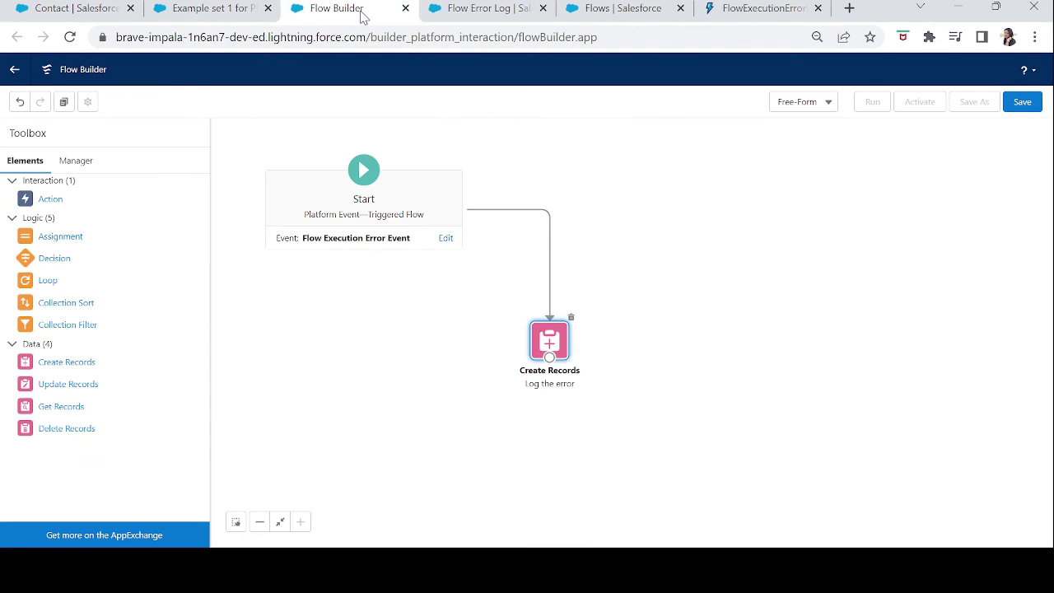